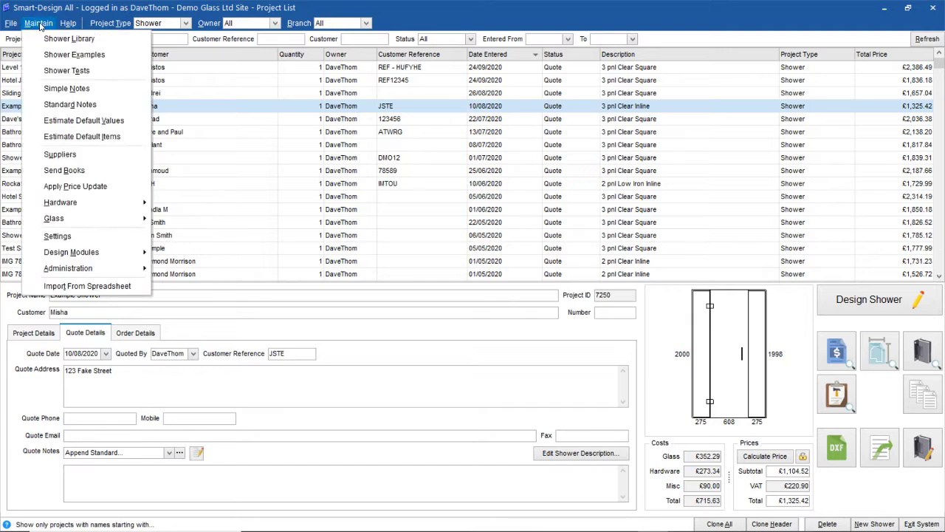
Review the glass product pricing, comparing the supplier costs for Clearly Glass with the selling prices
mouse_move(129, 224)
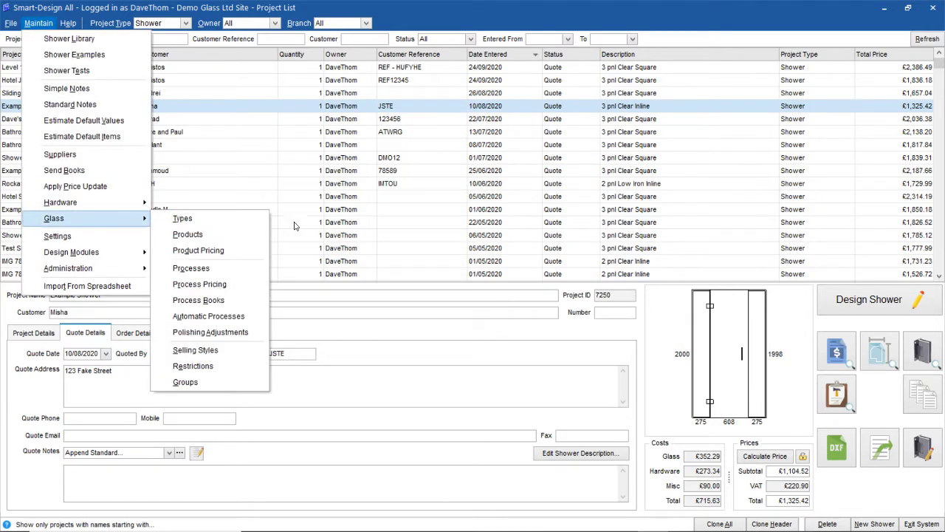
left_click(238, 250)
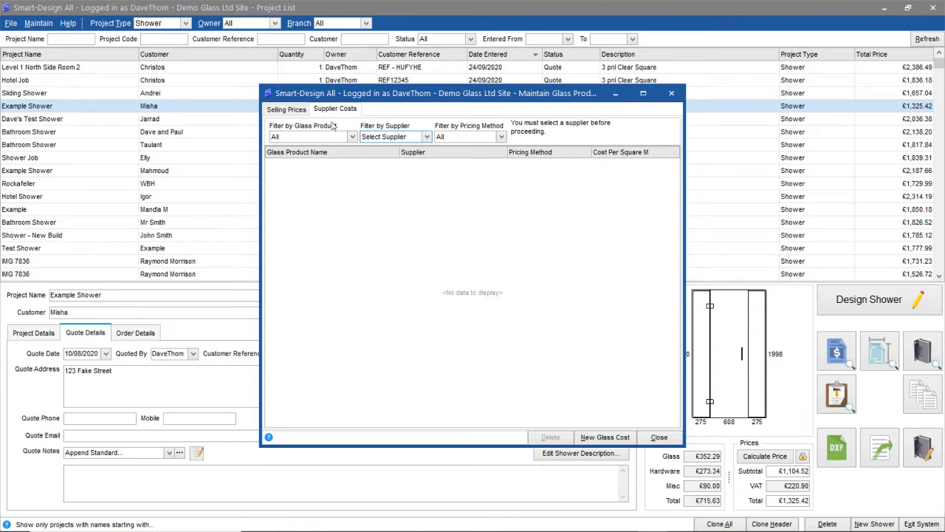
left_click(414, 136)
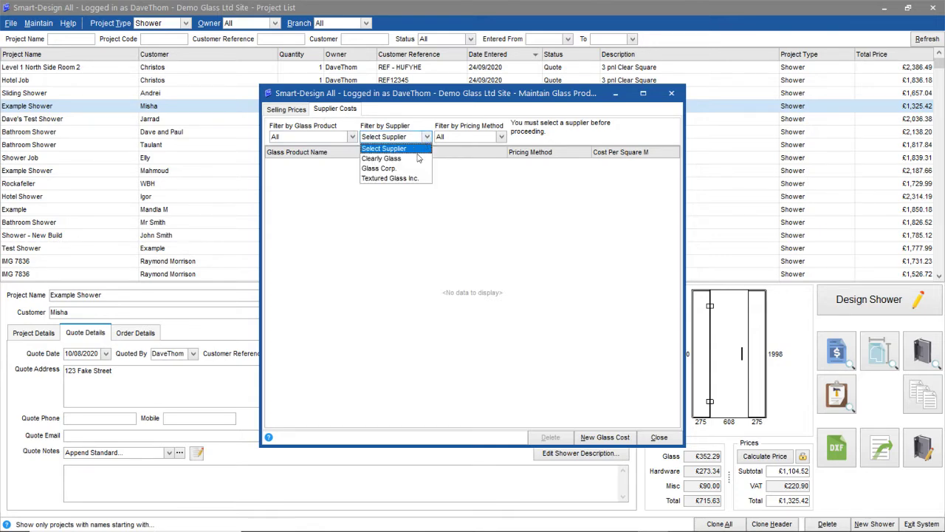
left_click(418, 159)
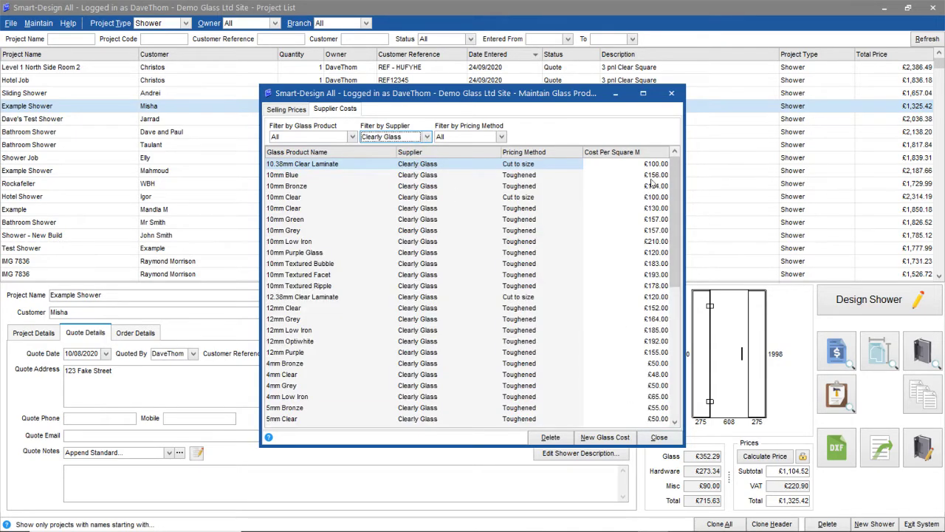
left_click(288, 109)
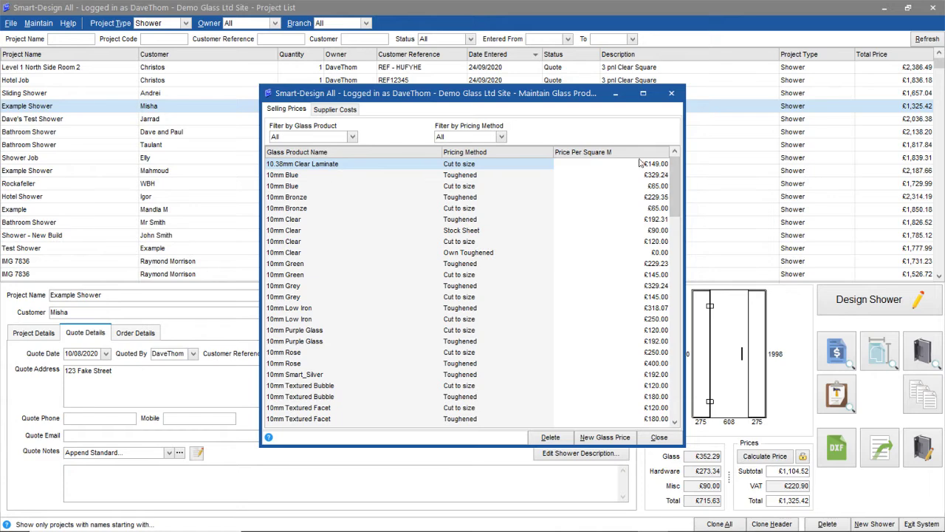
left_click(337, 110)
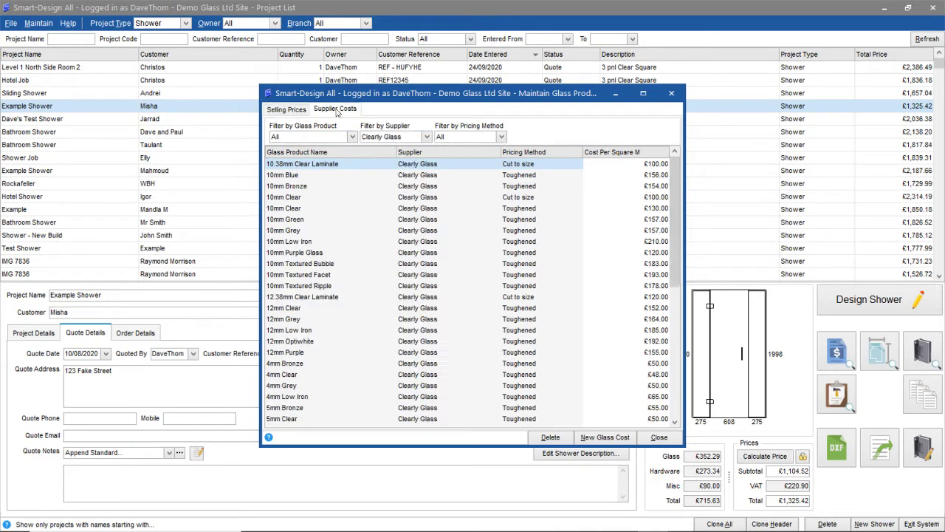
left_click(279, 111)
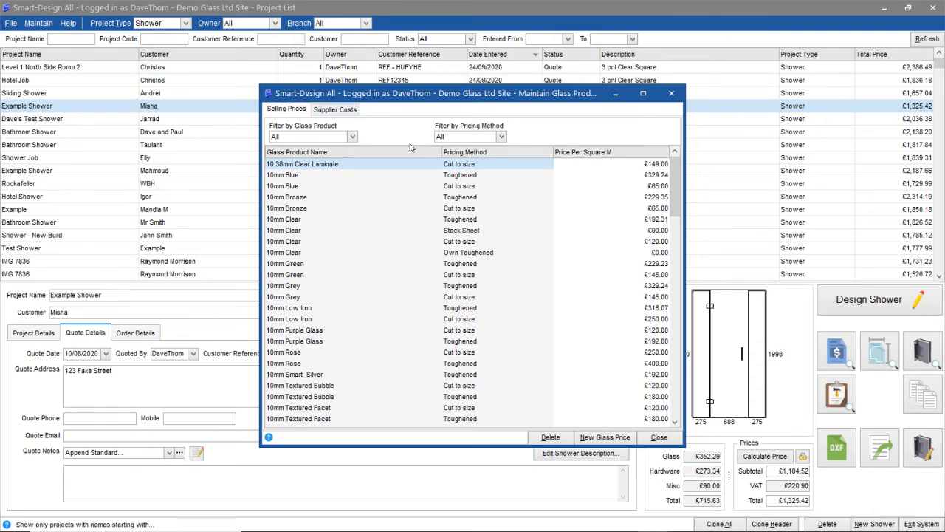
left_click(659, 436)
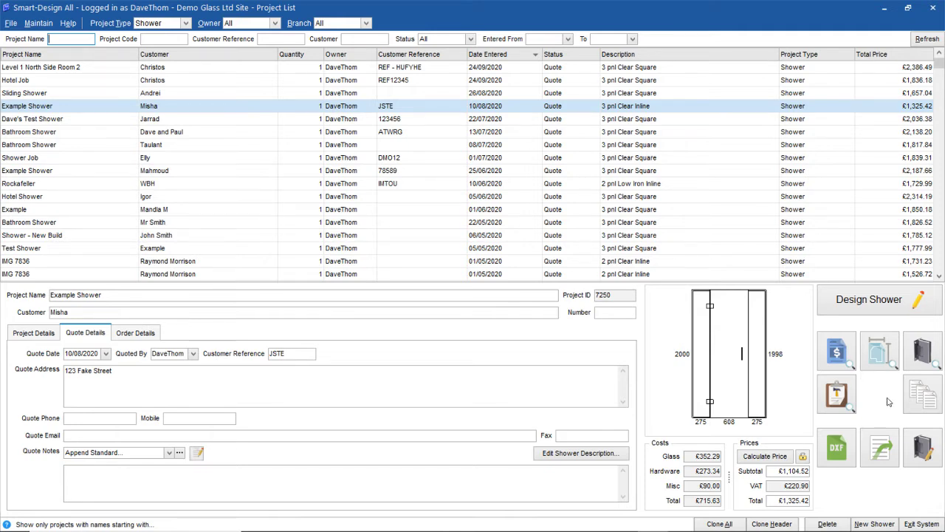
Create a new shower project named Example Shower and enter the customer's name
left_click(874, 523)
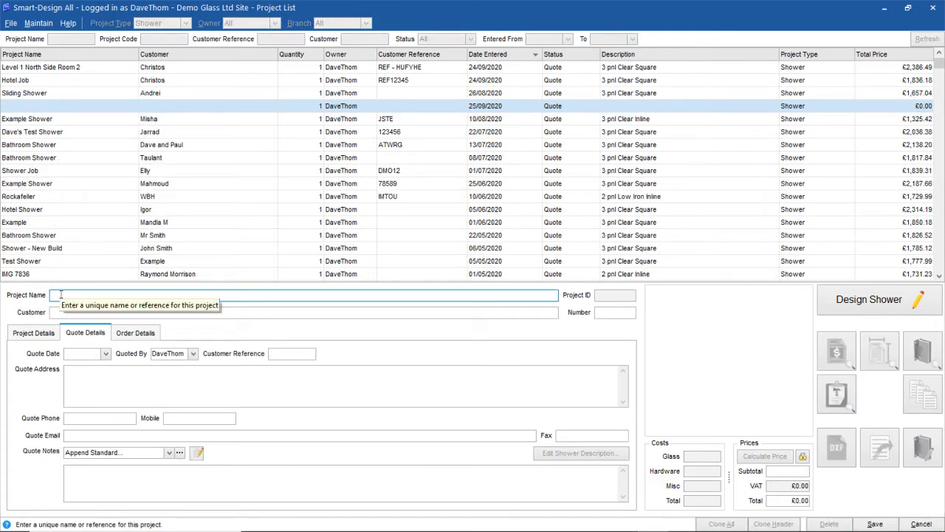
left_click(61, 295)
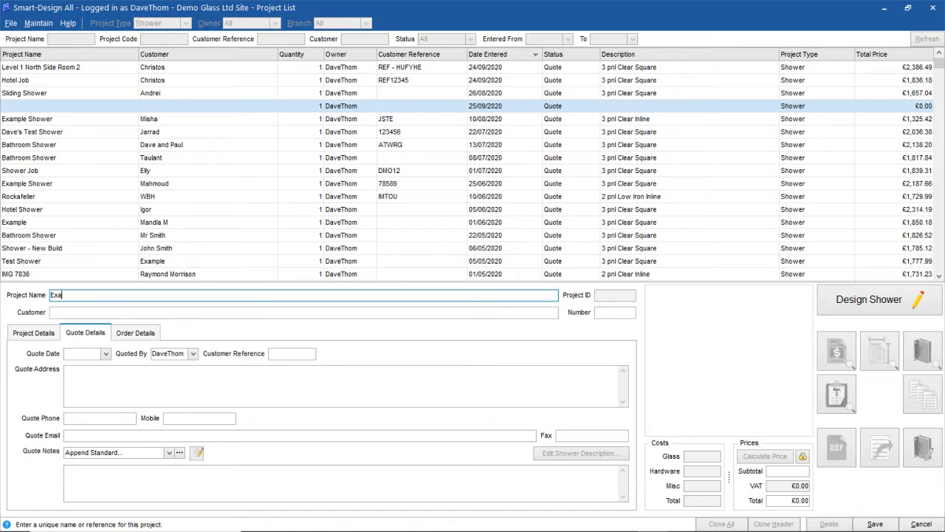
type("Example SHo")
key("Tab")
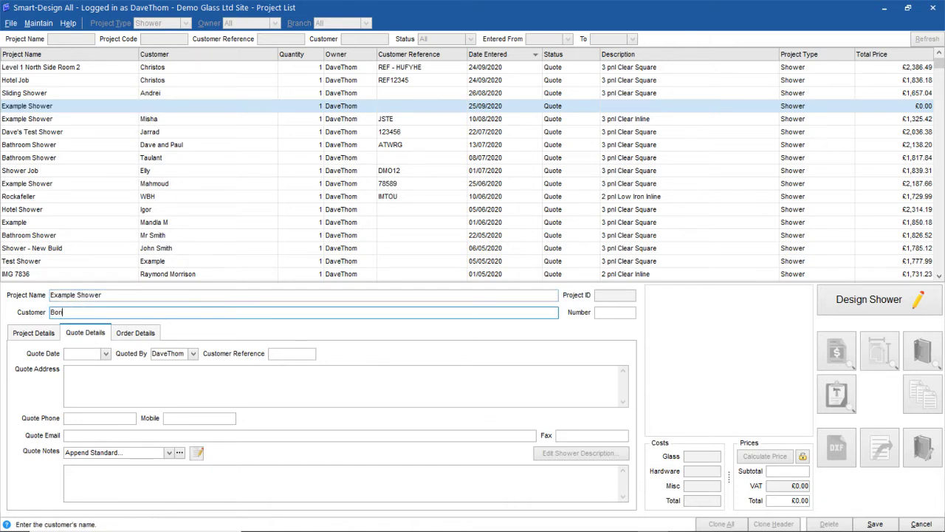
type("Boris Johnson")
Set the quote date to today and fill in the customer reference
left_click(79, 354)
type("today")
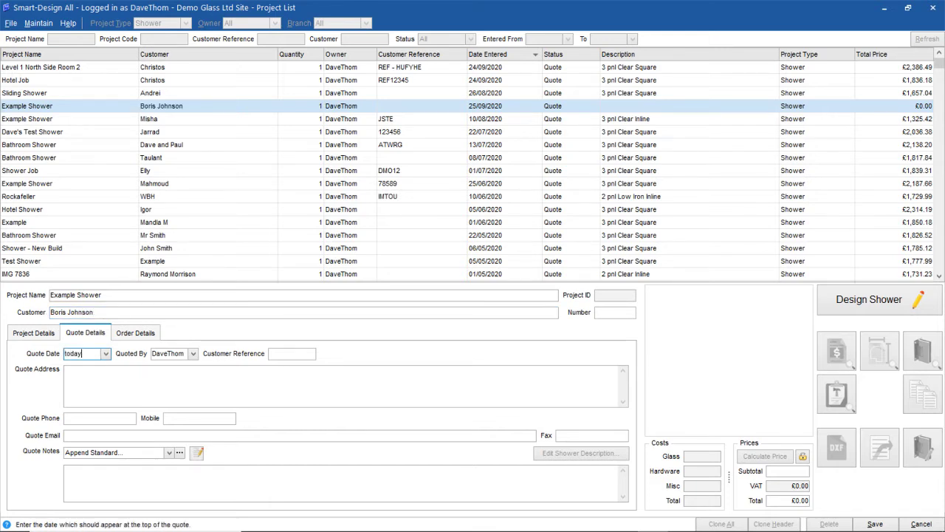
key("Tab")
left_click(291, 354)
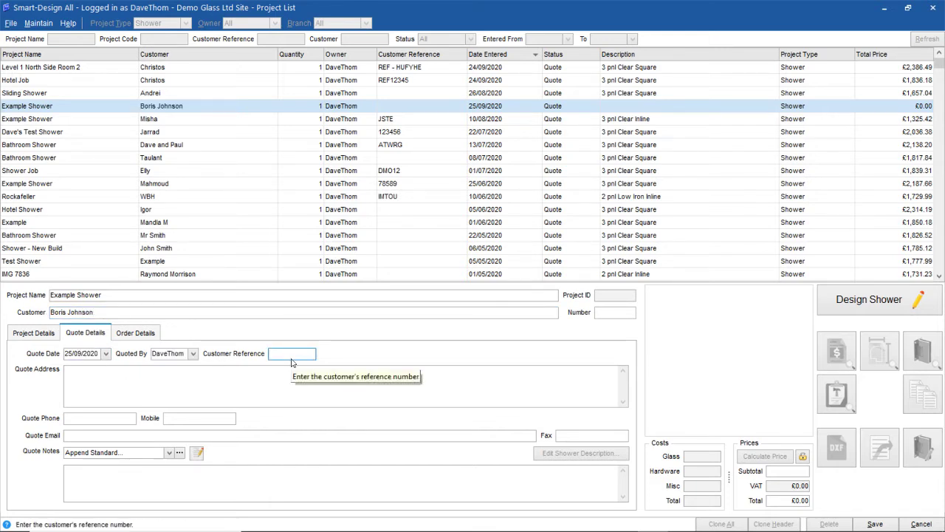
type("PRIMEM")
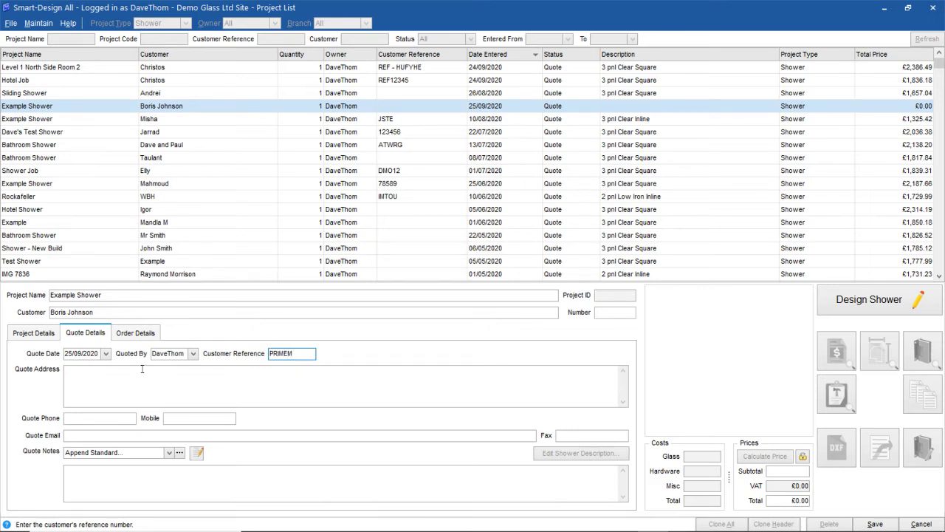
Enter the customer's quote address split over three lines and fill in the quote phone number
left_click(141, 370)
type("10 Downing St, Westminster, London SW1A 2AA")
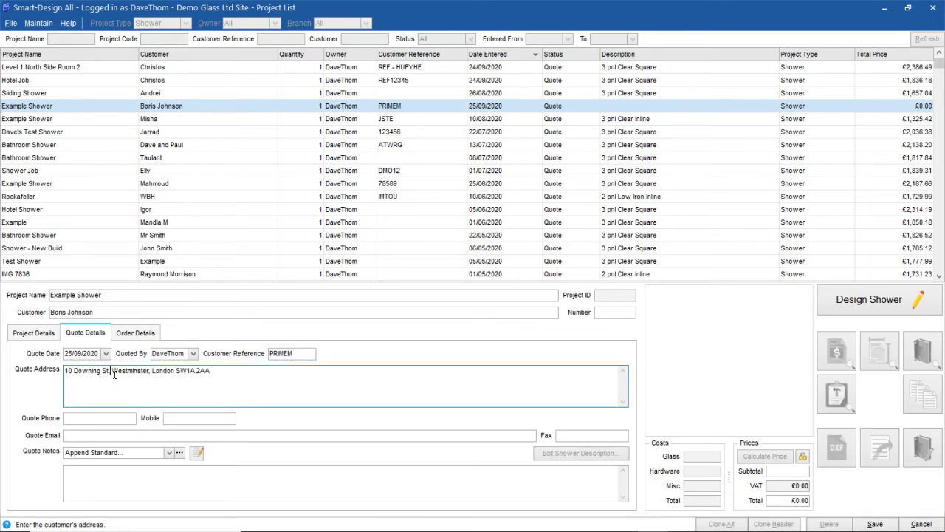
key("Return")
left_click(105, 380)
key("Return")
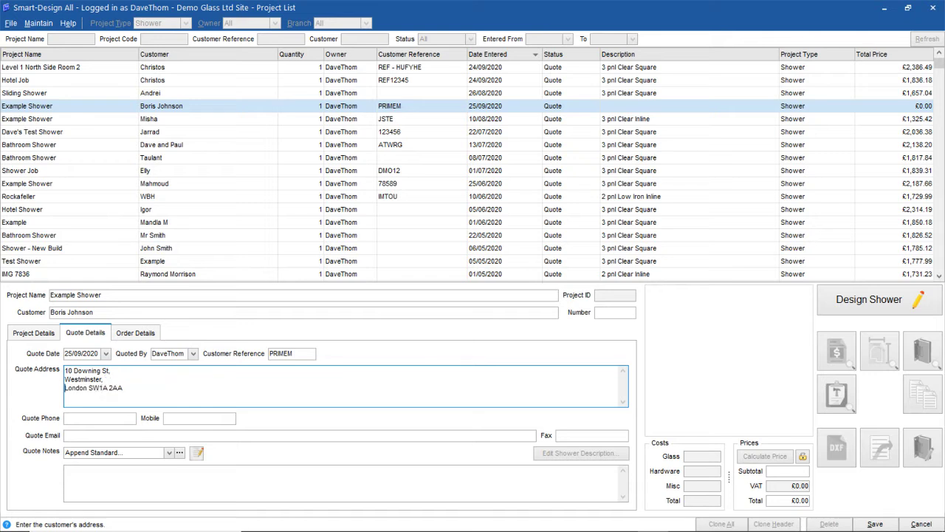
left_click(84, 418)
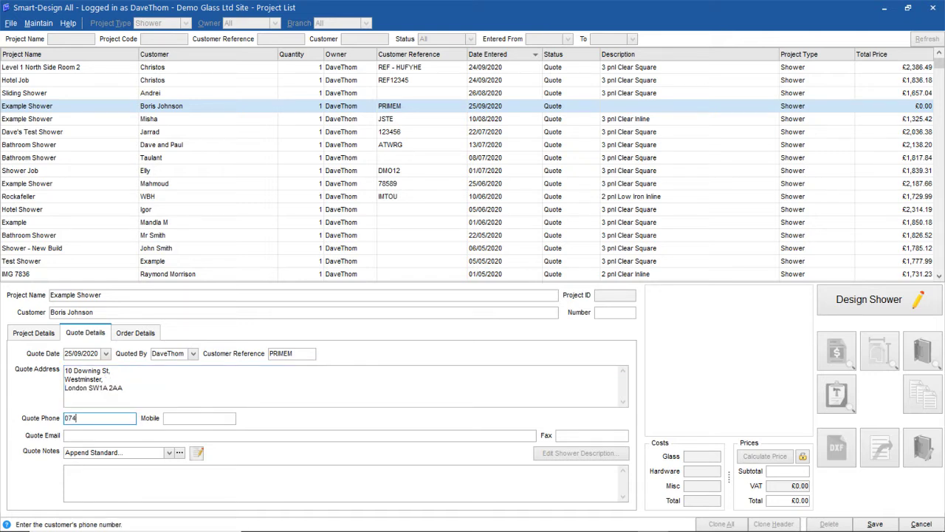
Start the shower design from the Square template with a side panel, single left-hinged door and notched return panel
left_click(866, 308)
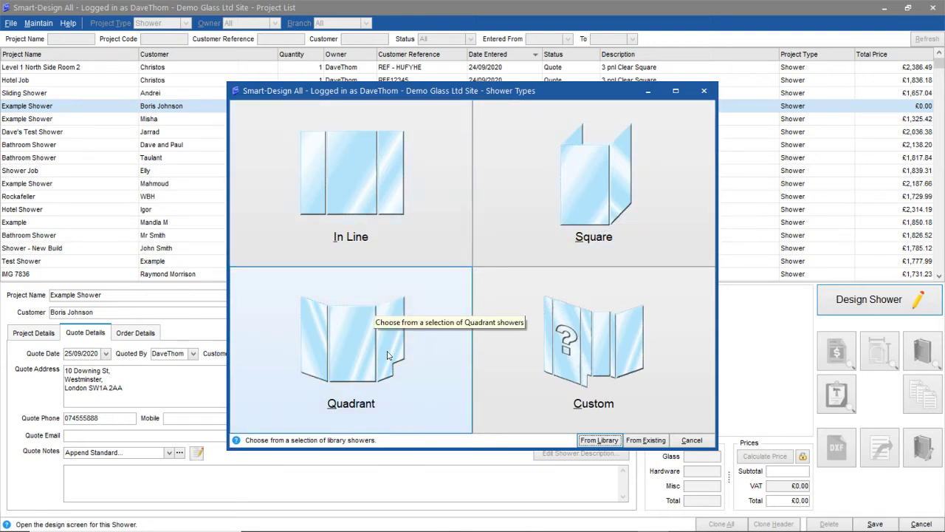
left_click(568, 180)
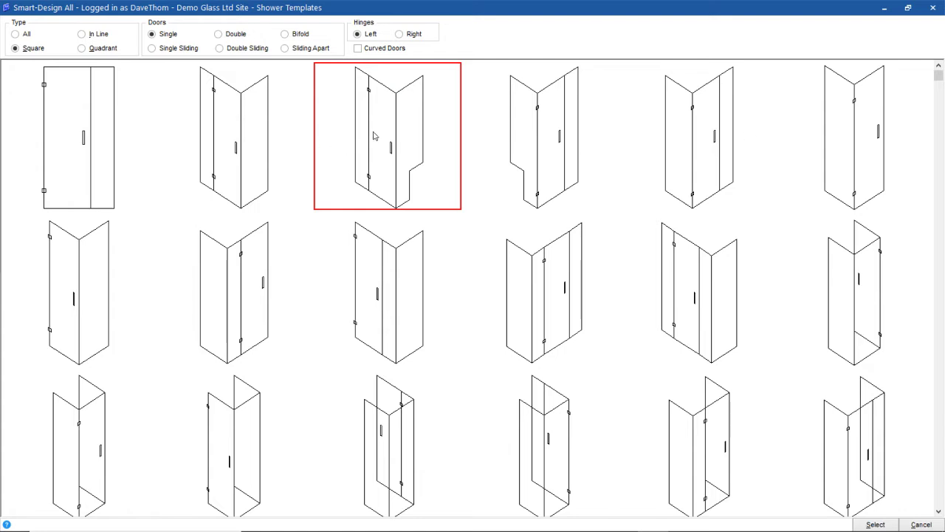
left_click(875, 523)
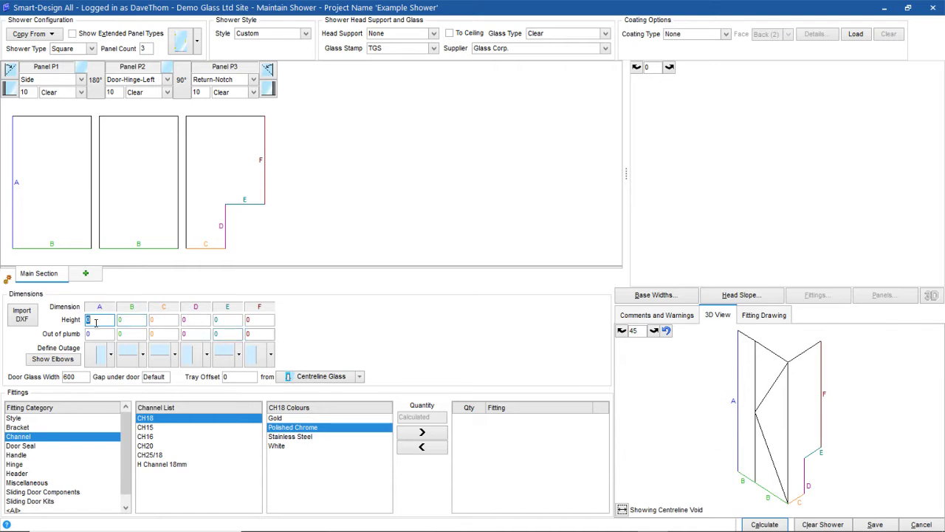
Set dimension A to a height of 2000 and 3 out of plumb, with the wall leaning out at the top
type("2000")
left_click(96, 333)
left_click(94, 335)
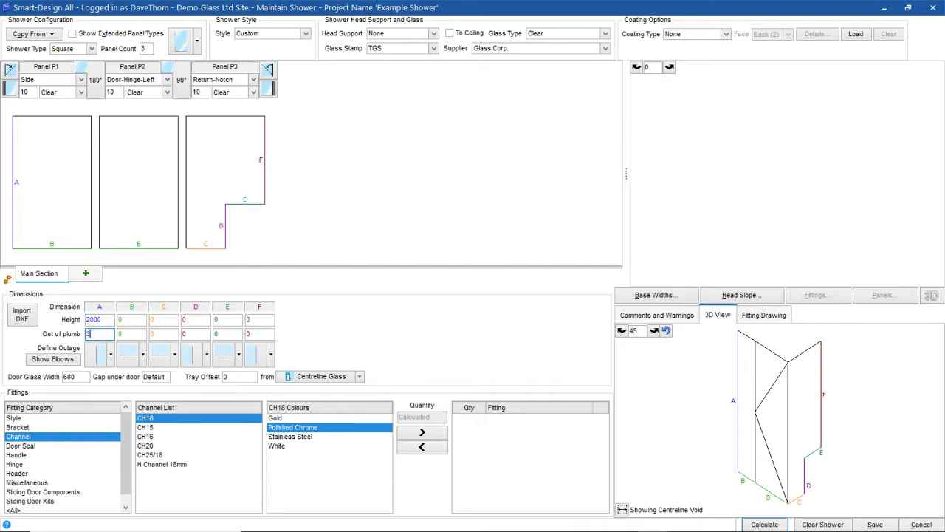
type("3")
left_click(110, 354)
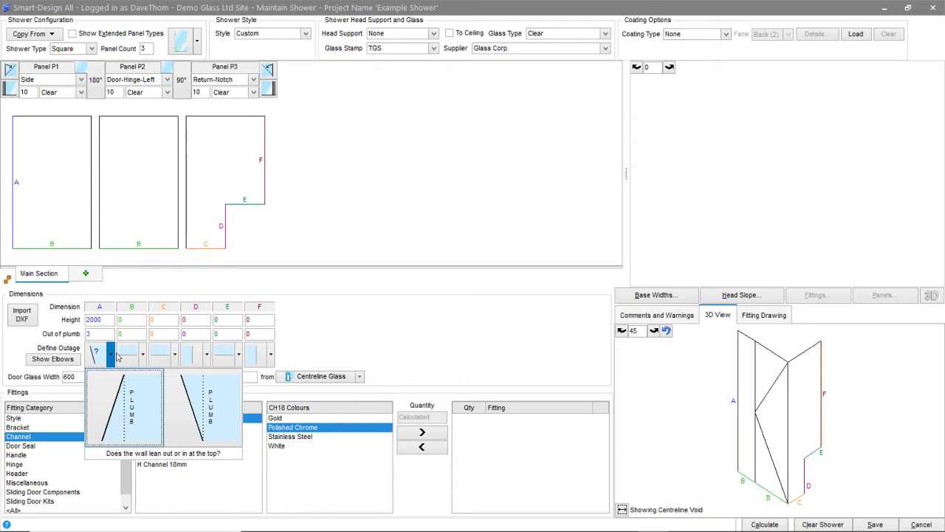
left_click(174, 398)
Set the width of dimension B to 1402 and dimension C to 399
left_click(129, 319)
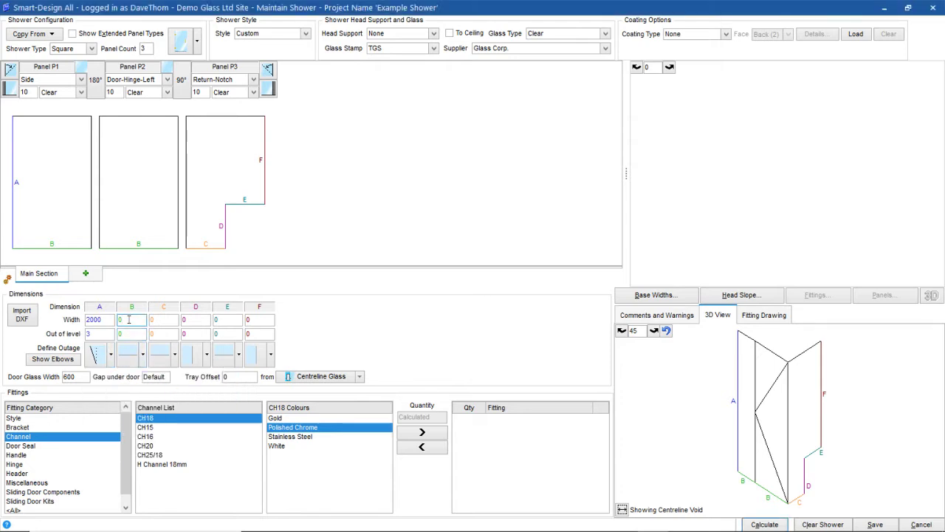
type("1402")
key("Tab")
type("389")
key("Tab")
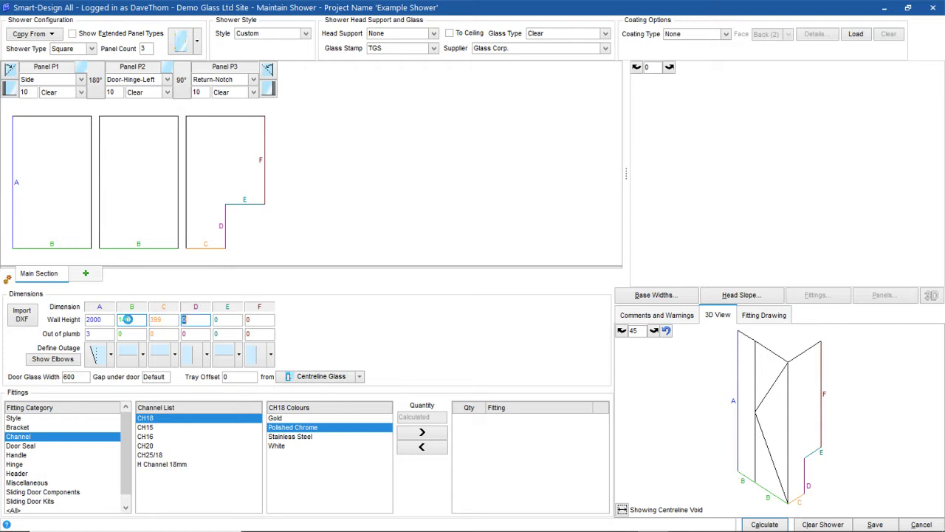
Set dimension D to a wall height of 398 and 2 out of plumb, leaning in at the top
type("398")
left_click(192, 334)
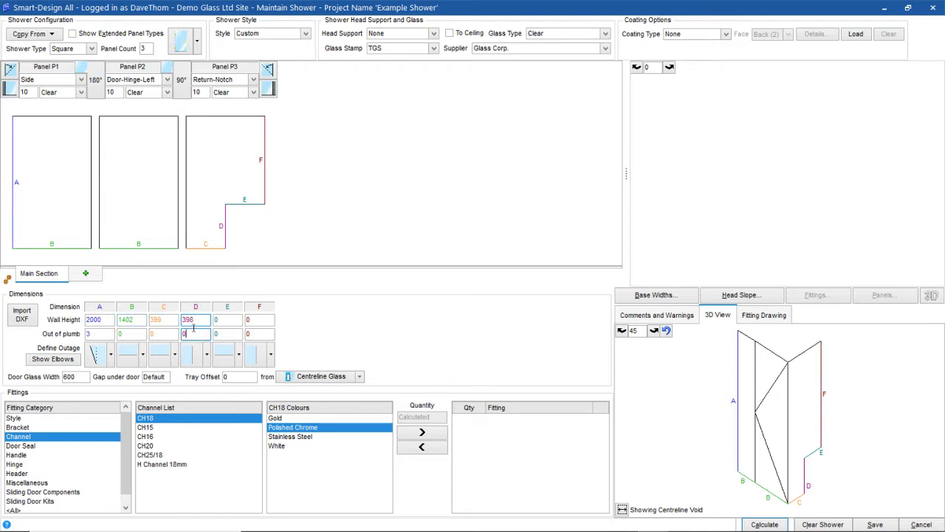
type("2")
left_click(207, 355)
left_click(288, 414)
Add a rake to the top right corner of panel P3 and set the width of dimension E to 387
left_click(225, 319)
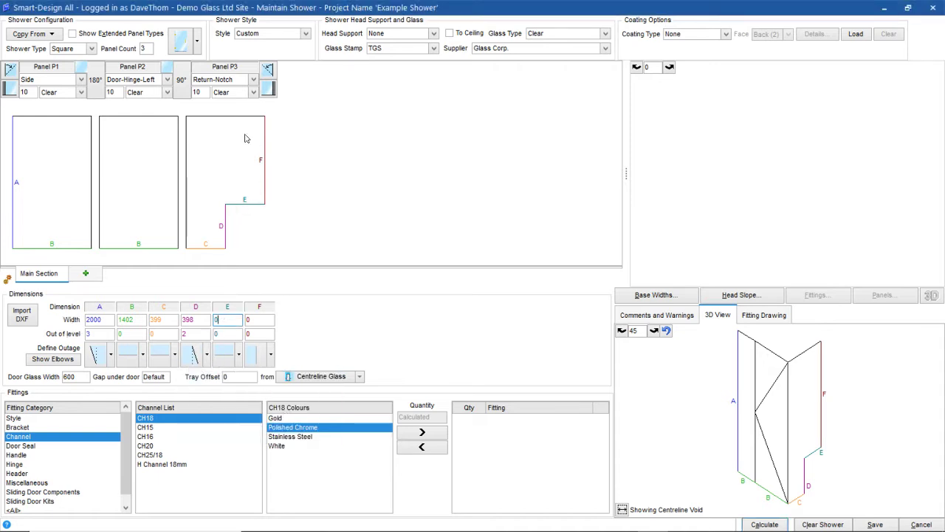
left_click(268, 69)
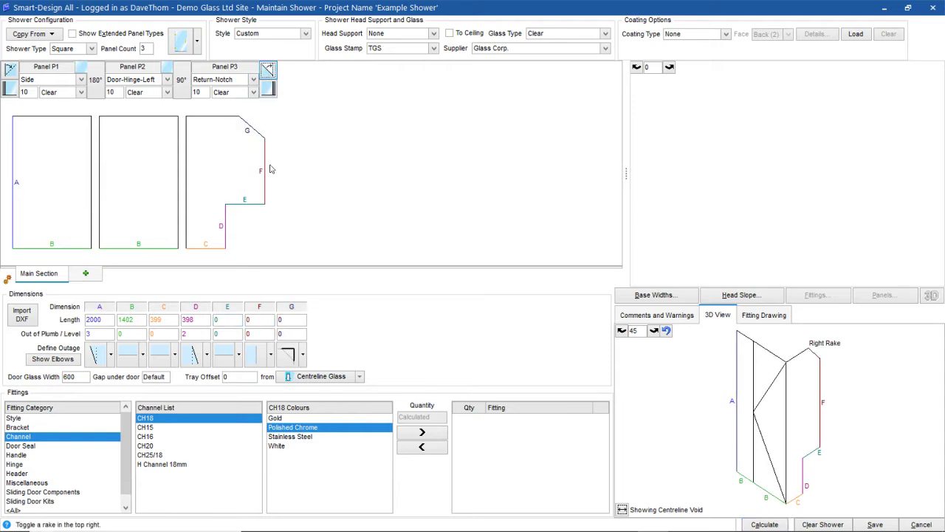
left_click(230, 320)
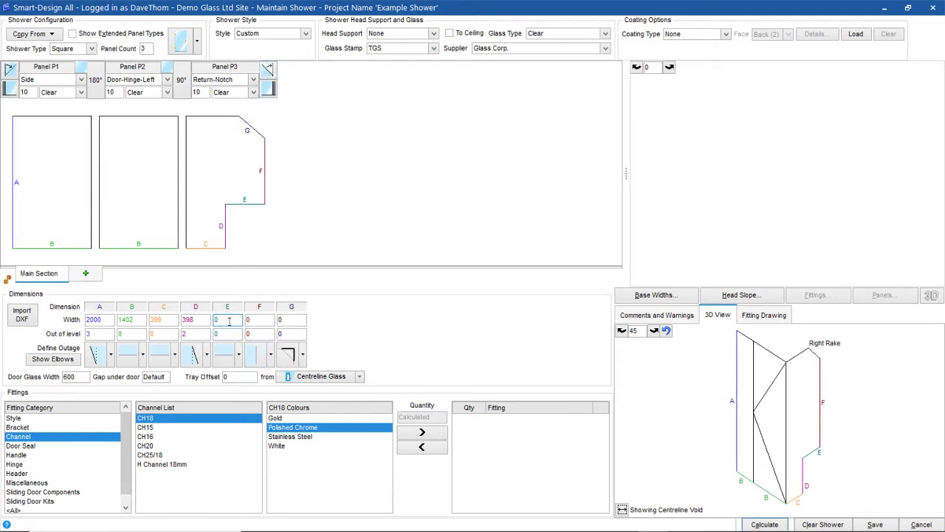
key("Tab")
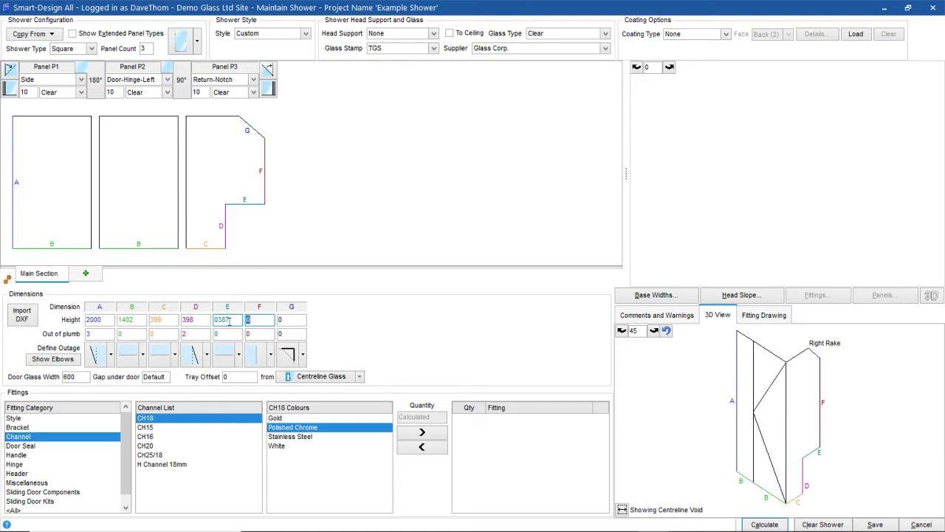
Set dimension F to a height of 1282 and 3 out of plumb, with the wall leaning in at the top
type("1282")
key("Tab")
type("3")
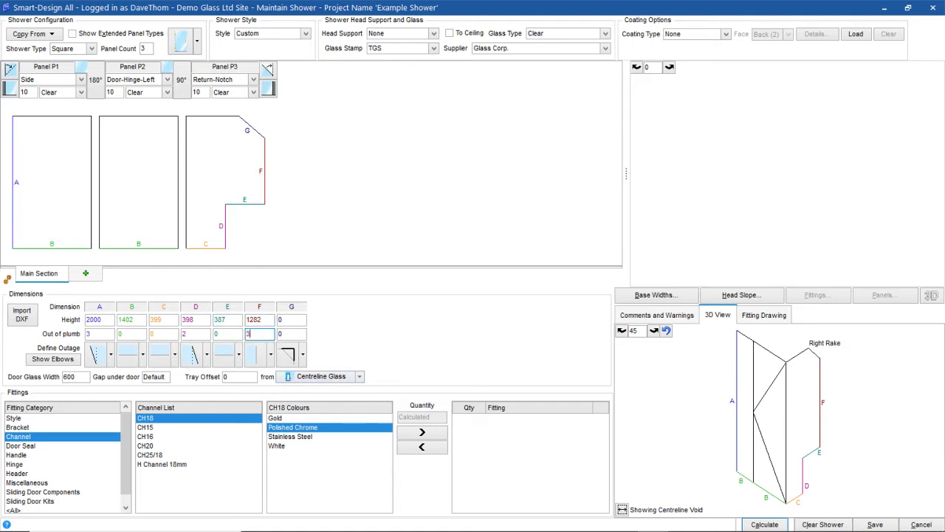
left_click(271, 355)
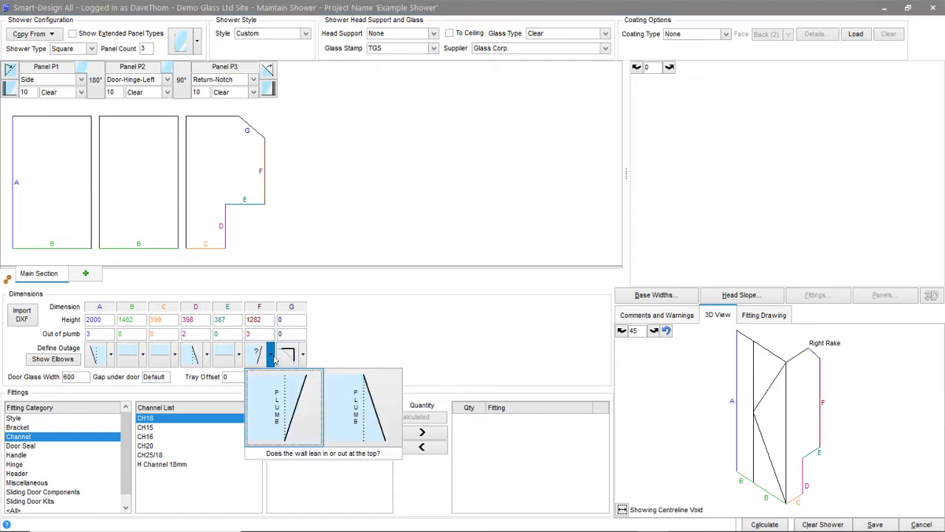
left_click(330, 428)
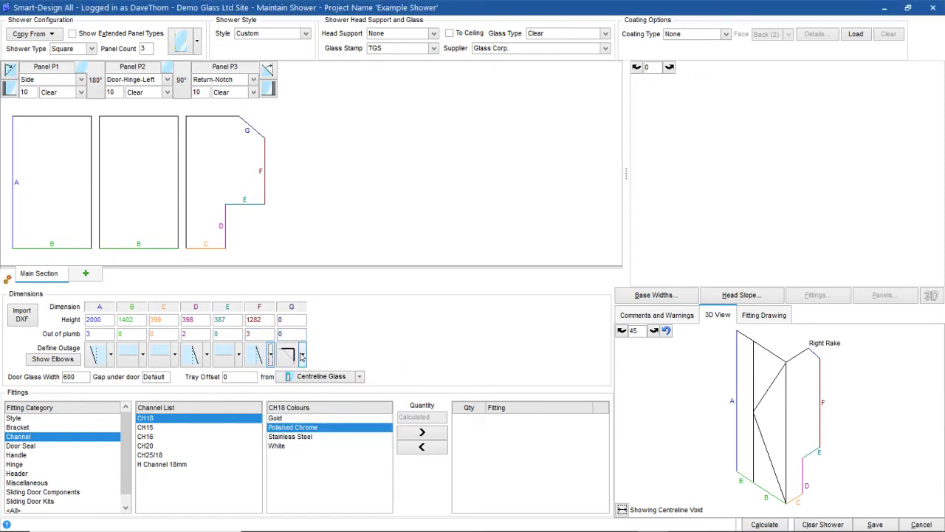
Define rake G on the return panel by height and width, set to 320 high and 400 wide, and calculate the shower
left_click(302, 356)
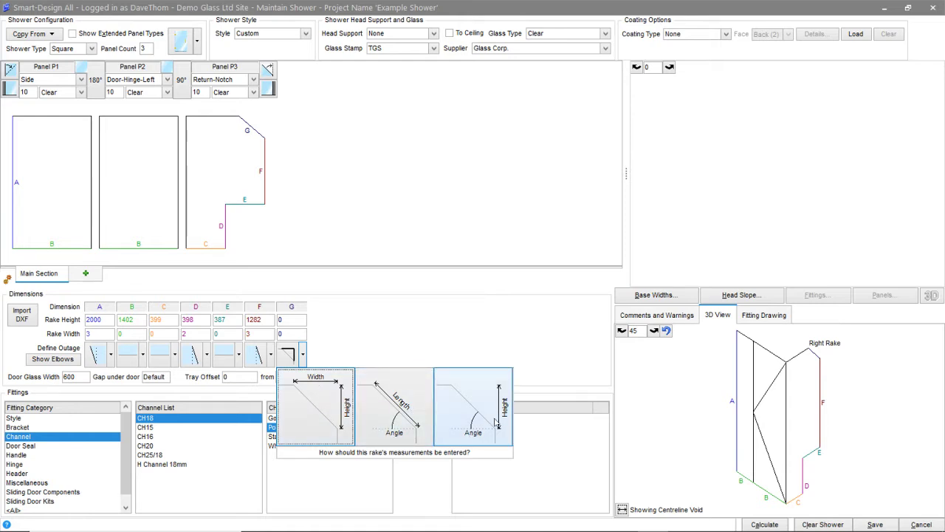
left_click(277, 318)
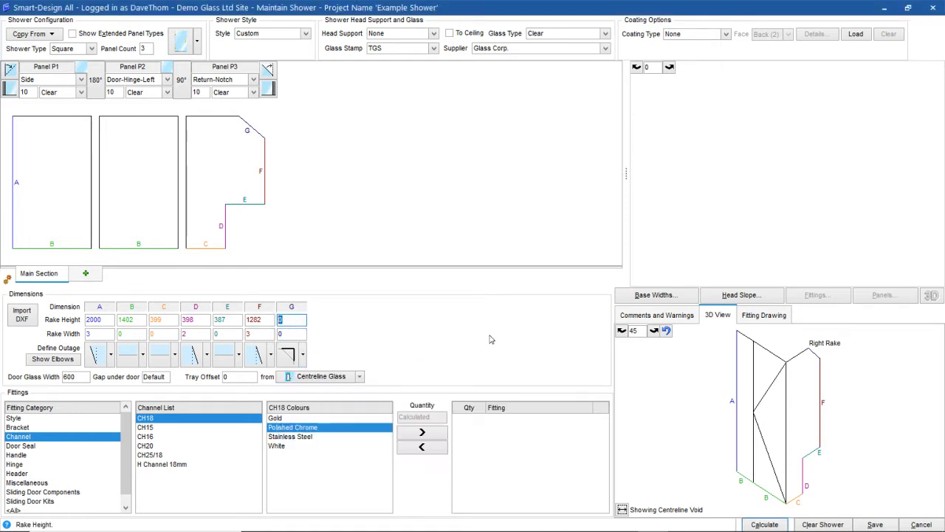
type("32")
left_click(299, 333)
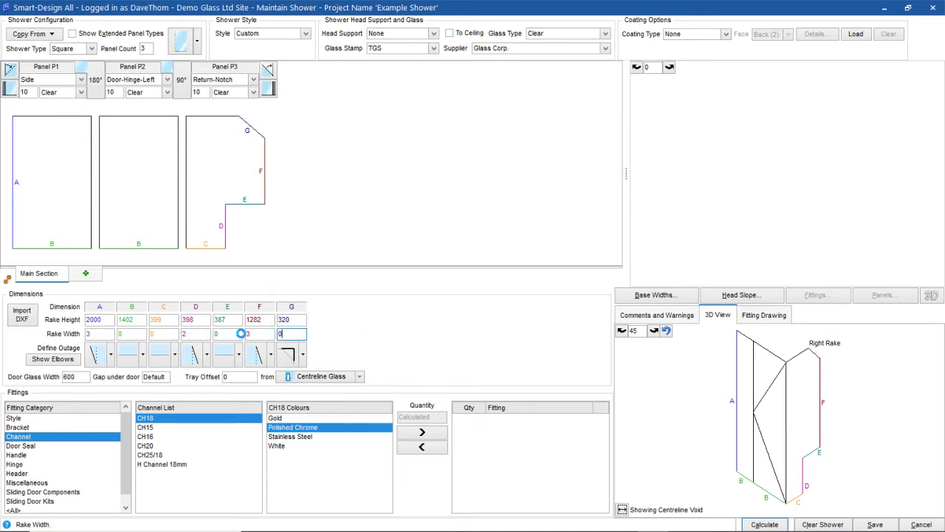
type("400")
key("Tab")
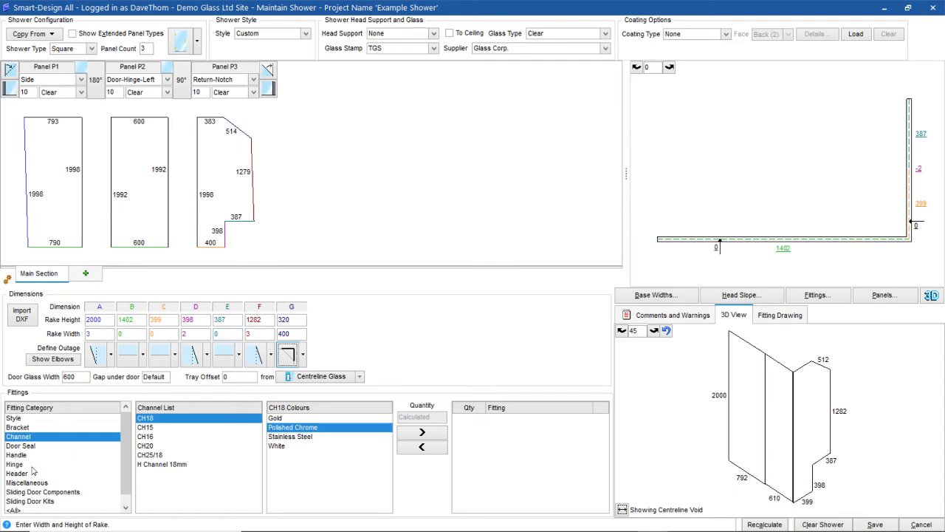
Try adding two 180° Glass Hinge - Bevel fittings in Polished Chrome, and remove them from the shower
left_click(32, 464)
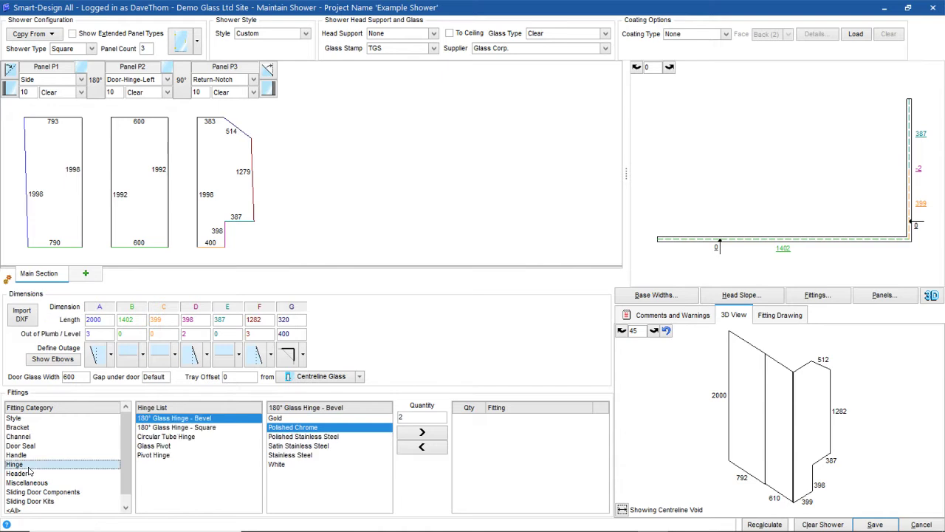
left_click(33, 455)
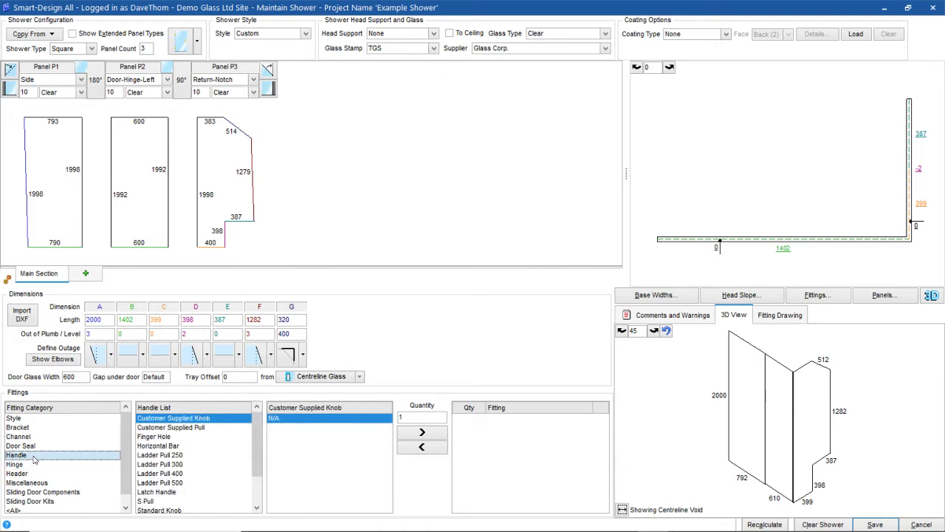
left_click(42, 465)
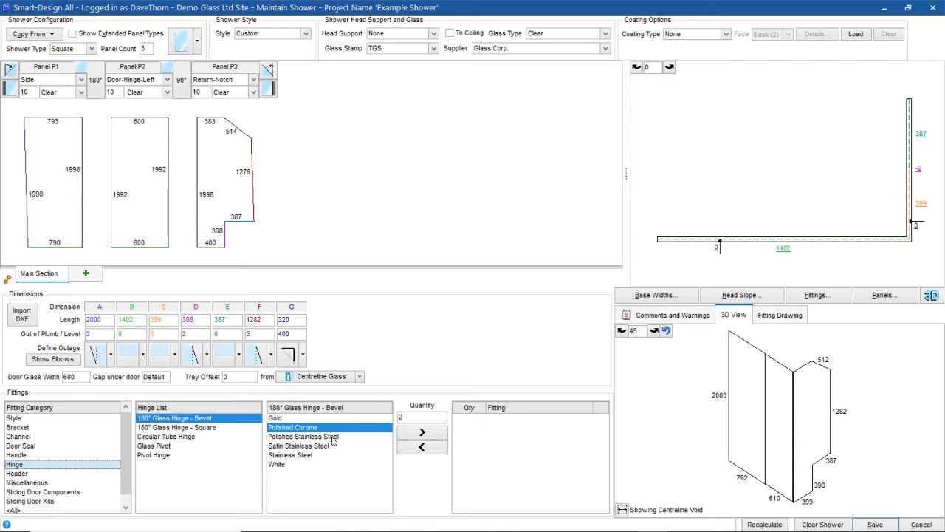
left_click(422, 432)
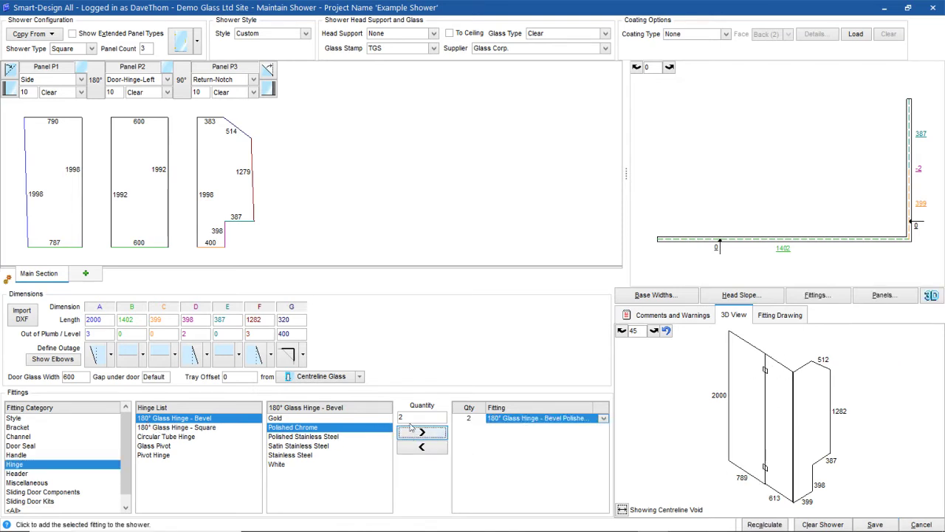
left_click(422, 447)
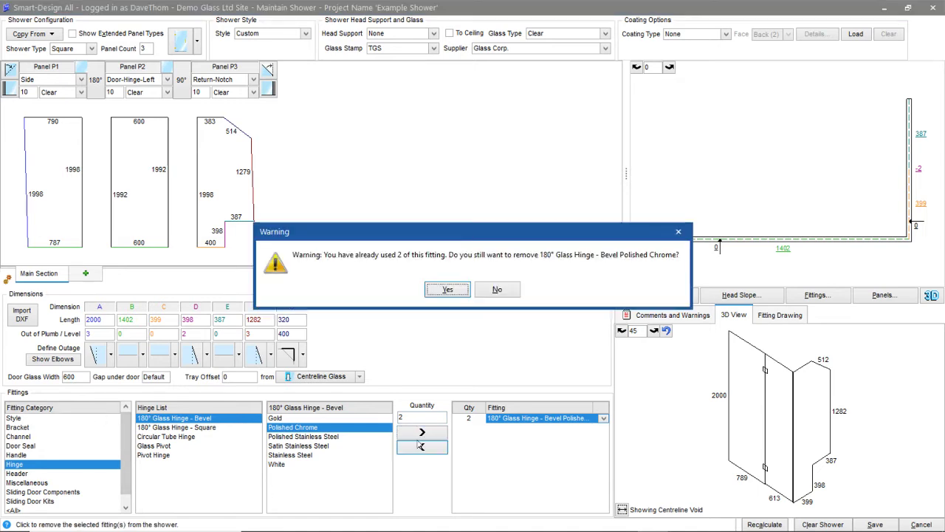
left_click(453, 296)
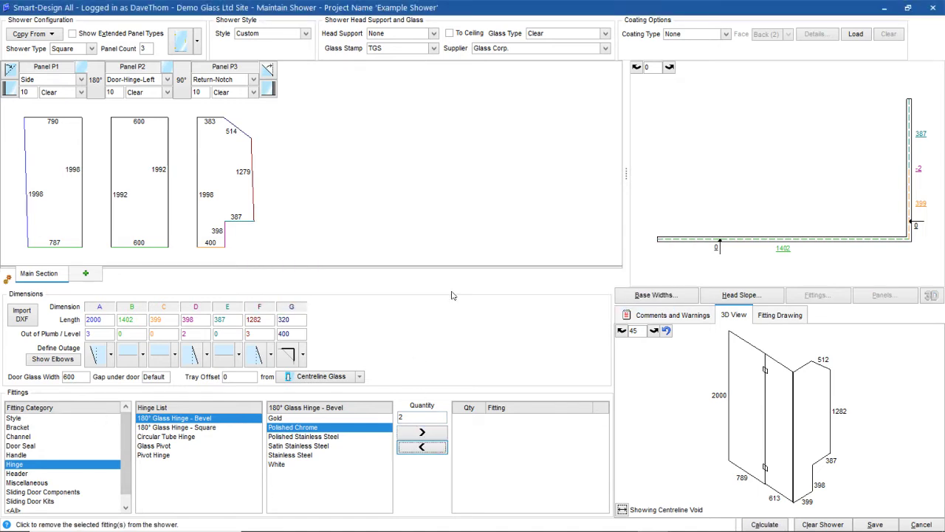
Apply the Channel - Square (pull) fitting style in Polished Chrome to the shower
left_click(15, 418)
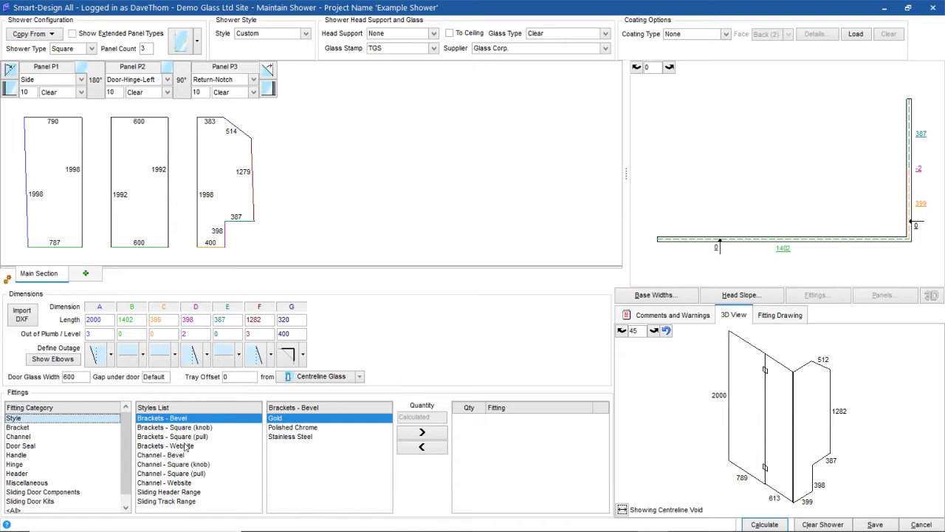
left_click(181, 473)
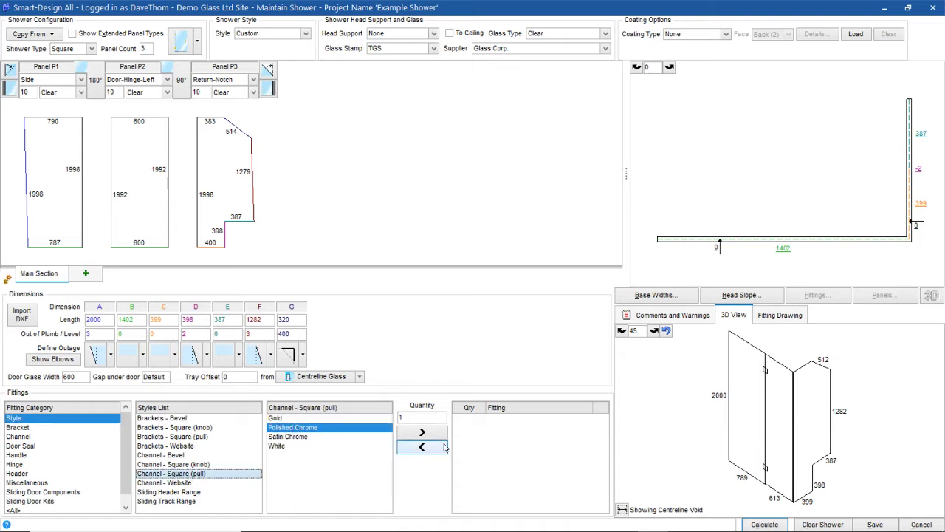
left_click(423, 435)
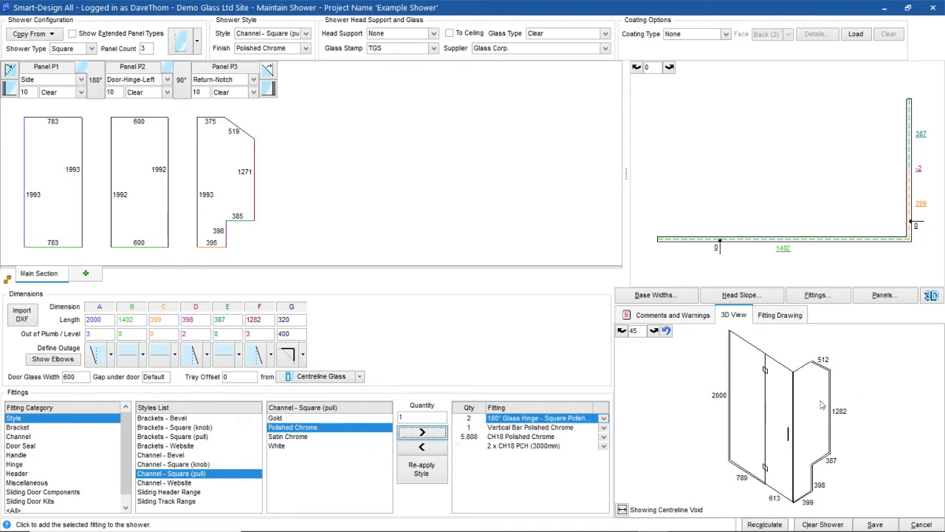
Inspect the shower in the rendered 3D view and check its information and warnings
left_click(931, 297)
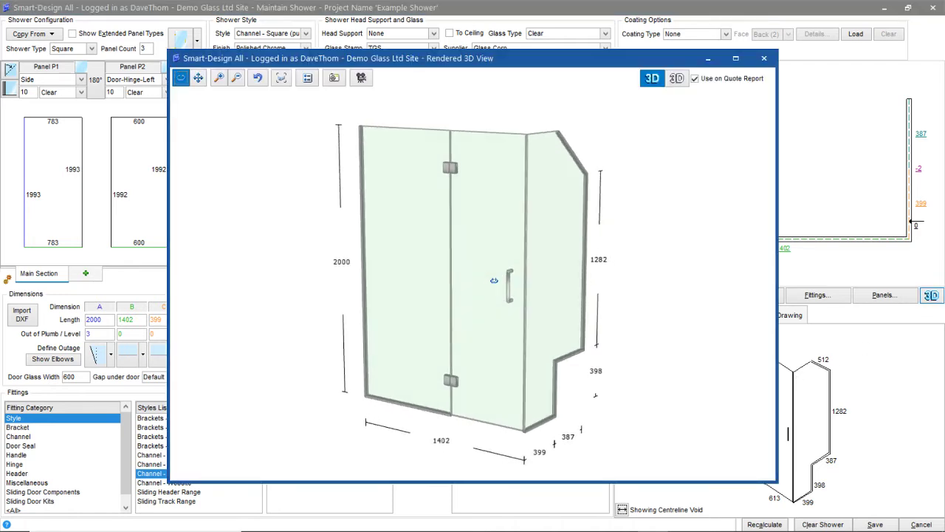
left_click(764, 58)
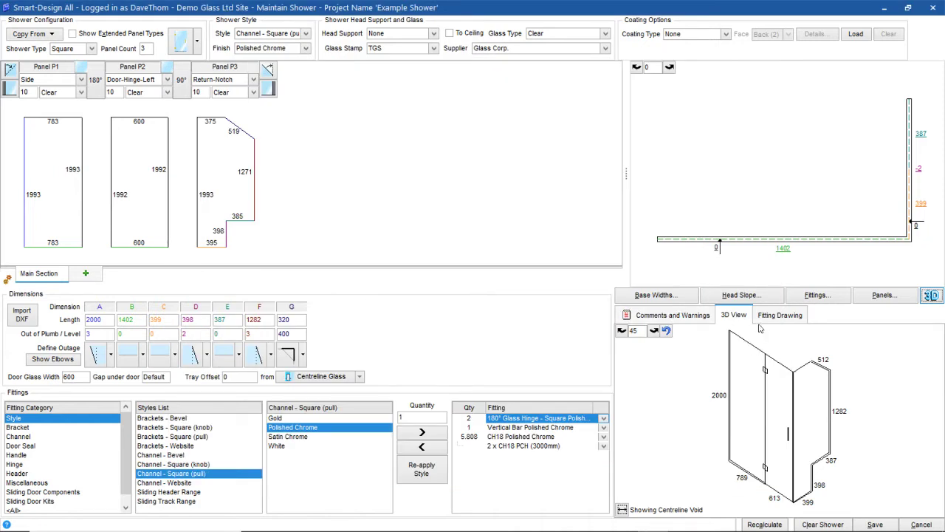
left_click(646, 315)
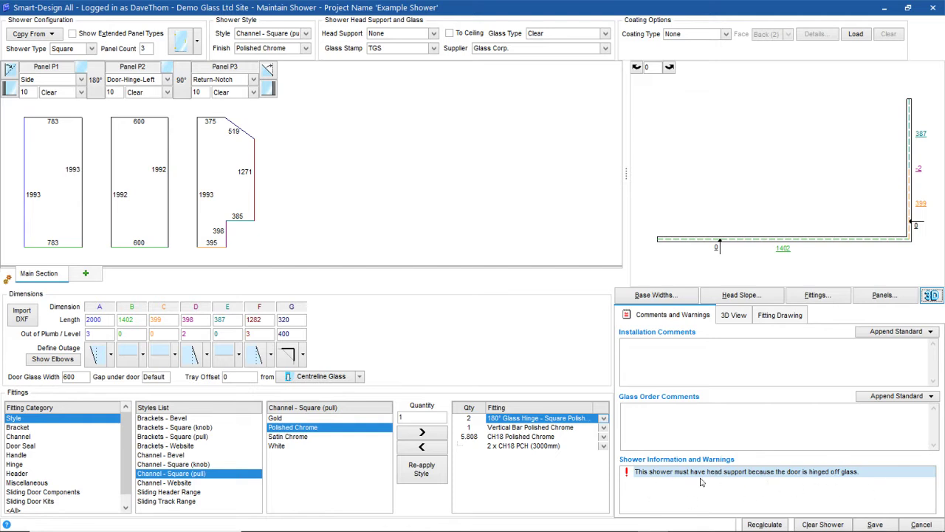
left_click(739, 318)
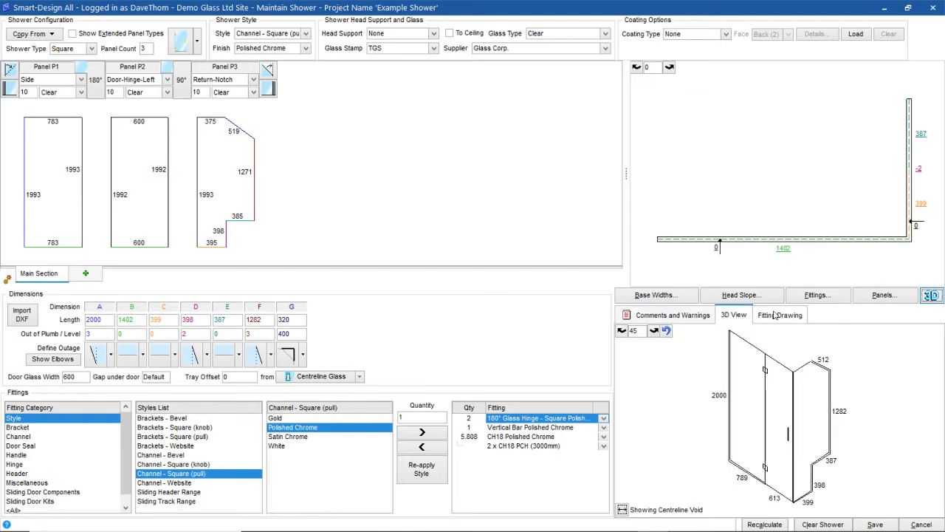
Browse the header fittings and examine the drawings of several header types, including G/C Ceiling and G/G Corner
left_click(30, 473)
left_click(797, 317)
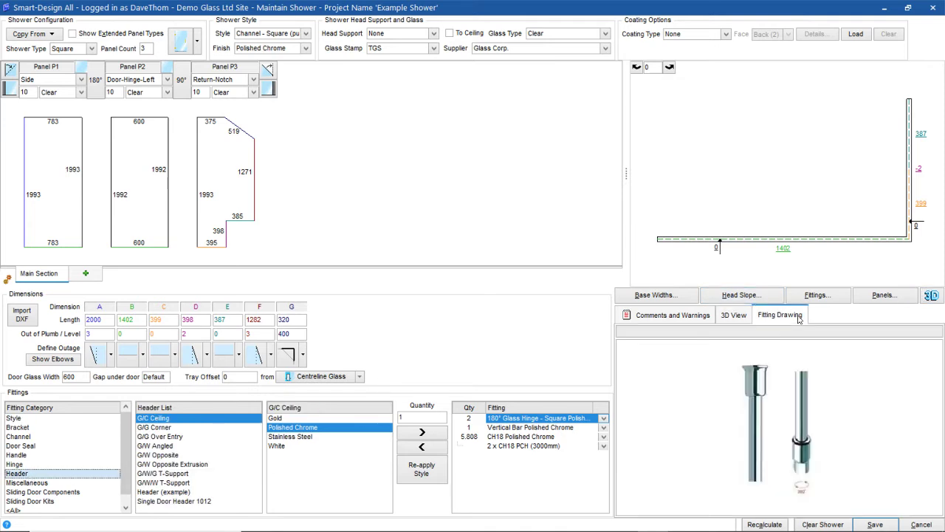
left_click(168, 430)
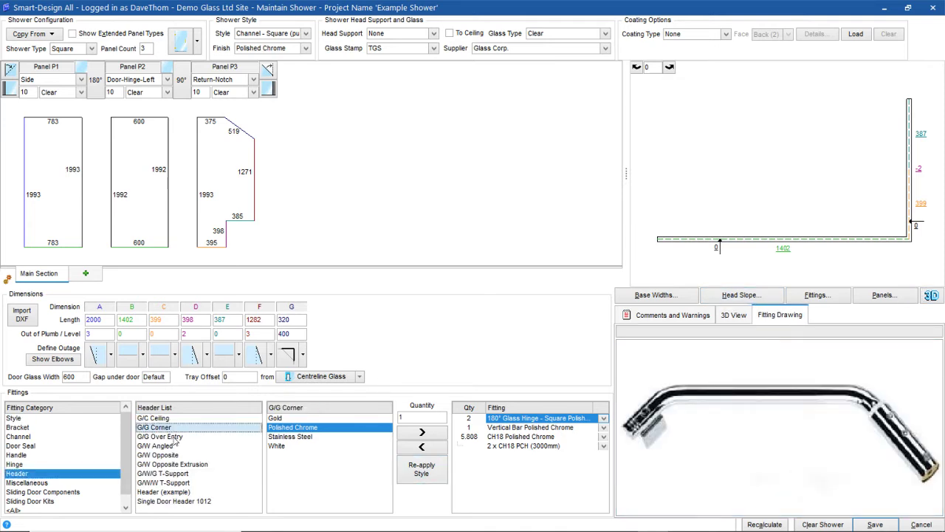
key("Down")
key("Down")
key("Up")
key("Up")
key("Up")
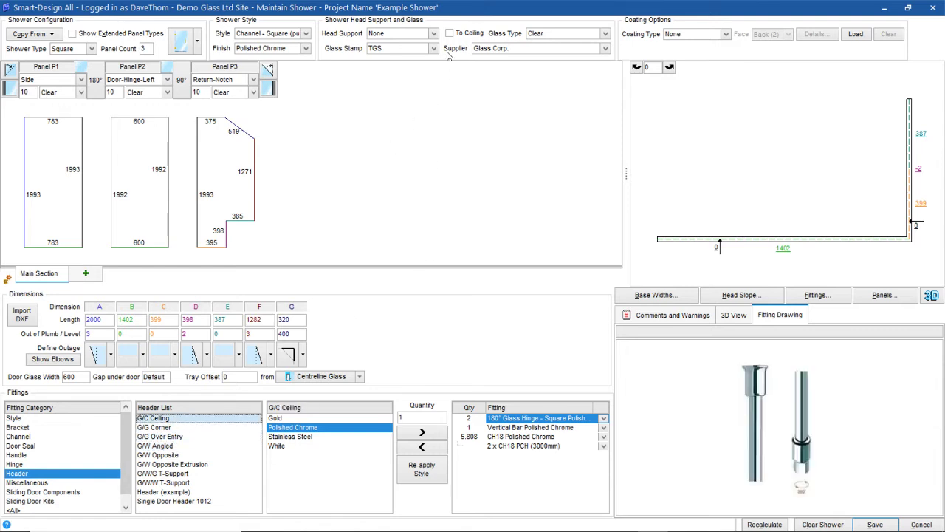
Set the head support to Channel - Side and view the result in the rendered 3D view
left_click(434, 33)
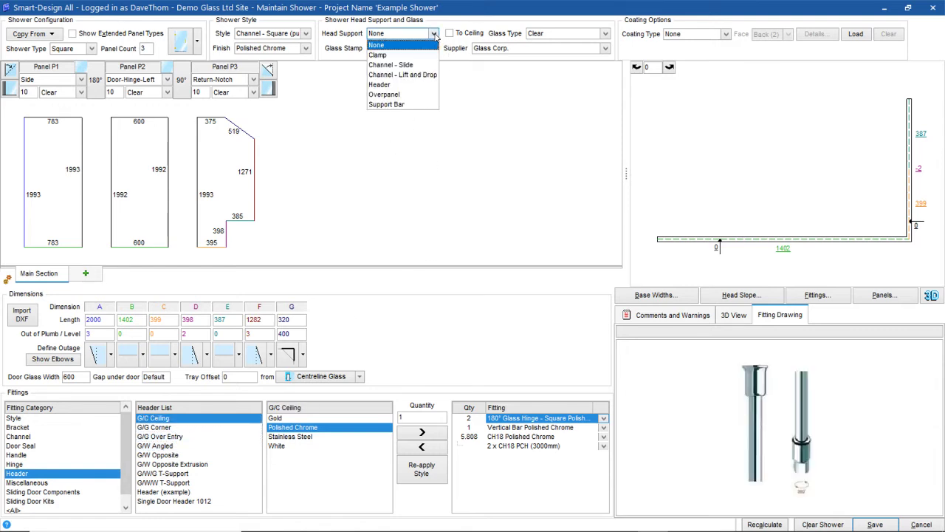
left_click(425, 70)
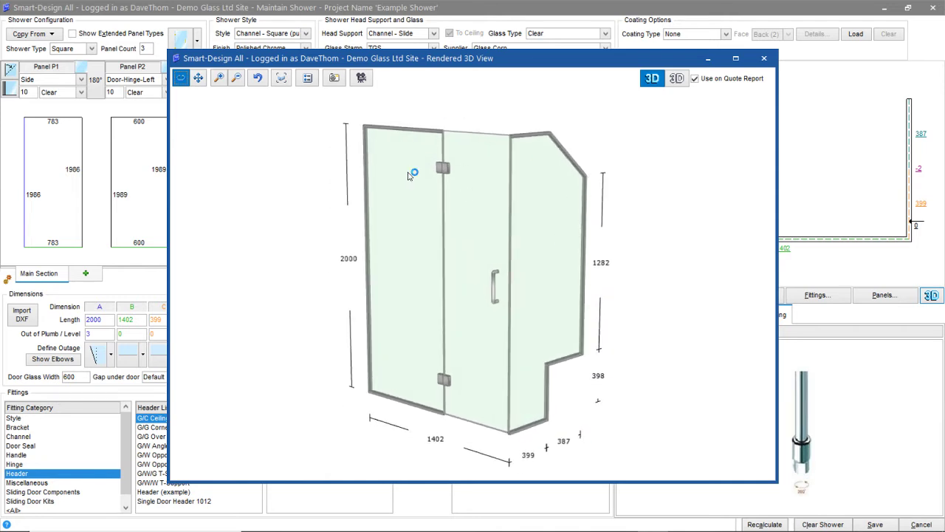
mouse_move(541, 296)
left_mouse_down()
mouse_move(529, 297)
mouse_move(542, 294)
left_mouse_up()
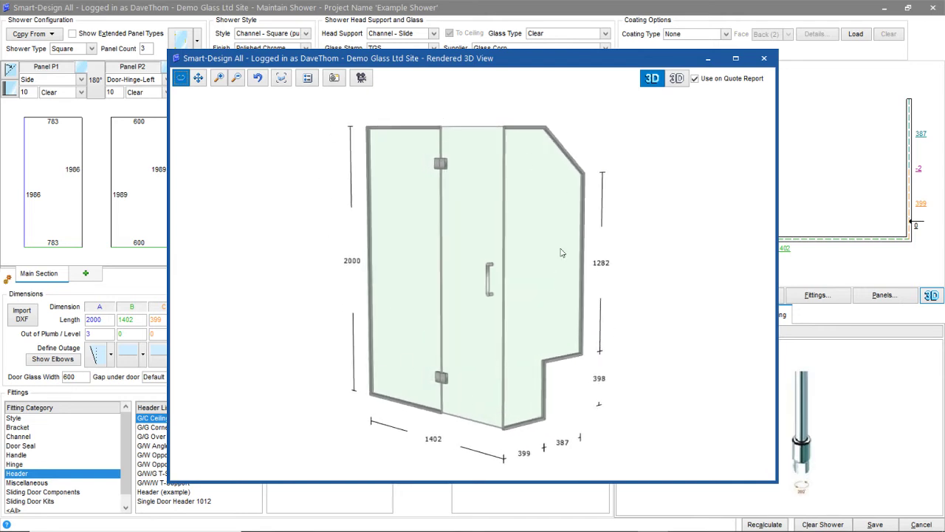
Check the background image options and examine the rendered shower from different angles and distances, fitting it back in view
left_click(334, 78)
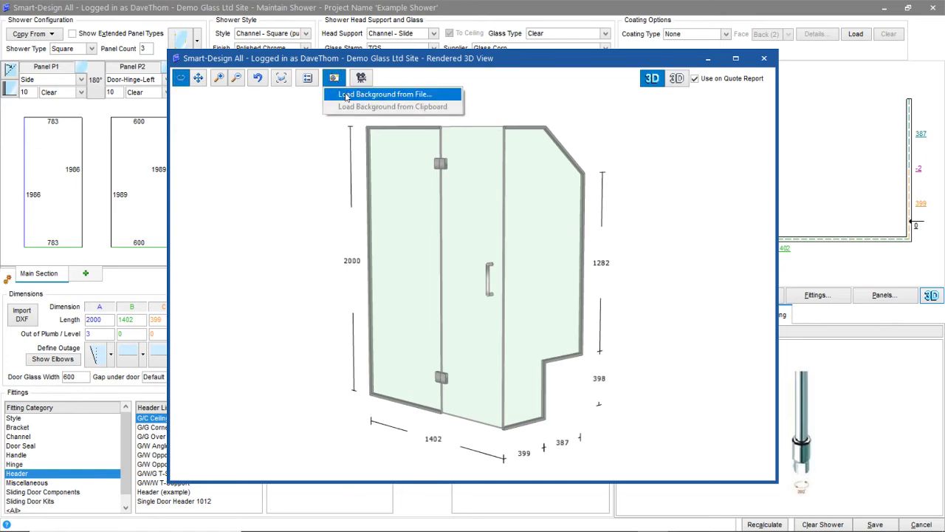
left_click_drag(727, 229, 517, 245)
right_click_drag(517, 244, 467, 248)
left_click_drag(467, 248, 532, 273)
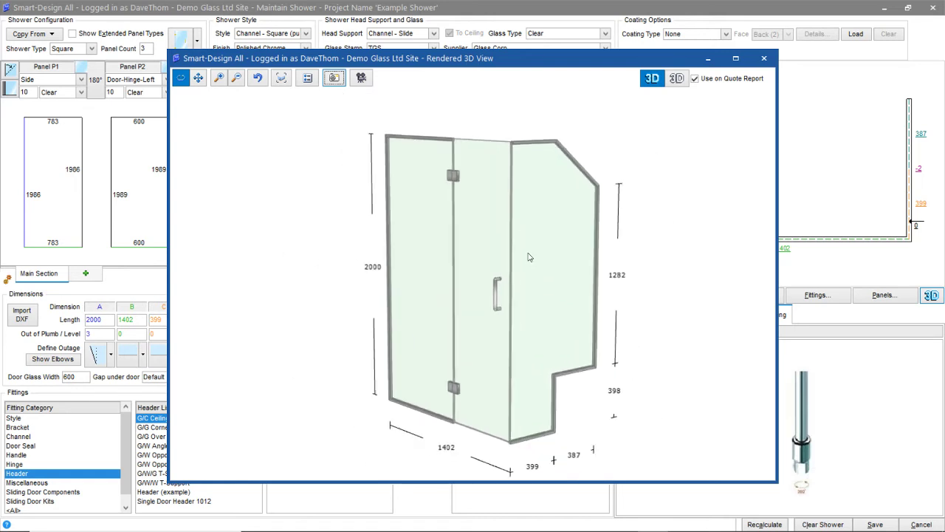
scroll(545, 285, "down", 3)
scroll(530, 264, "up", 3)
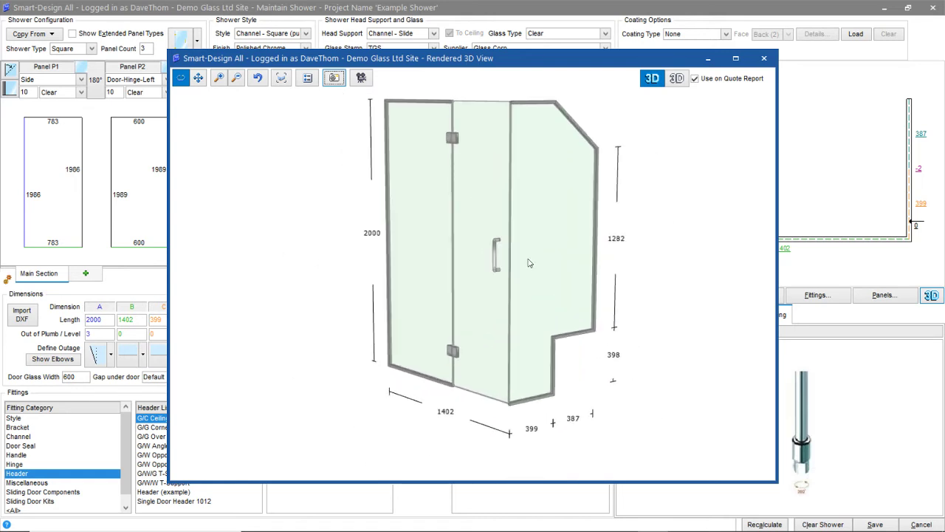
left_click(282, 79)
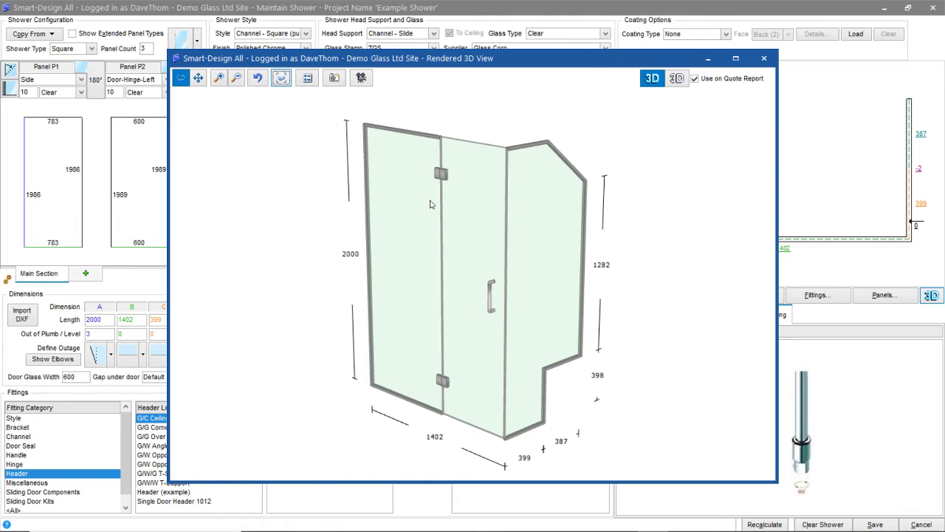
Hide the dimensions in the rendered 3D view and save the shower design, returning to the project list
left_click(307, 77)
left_click(347, 93)
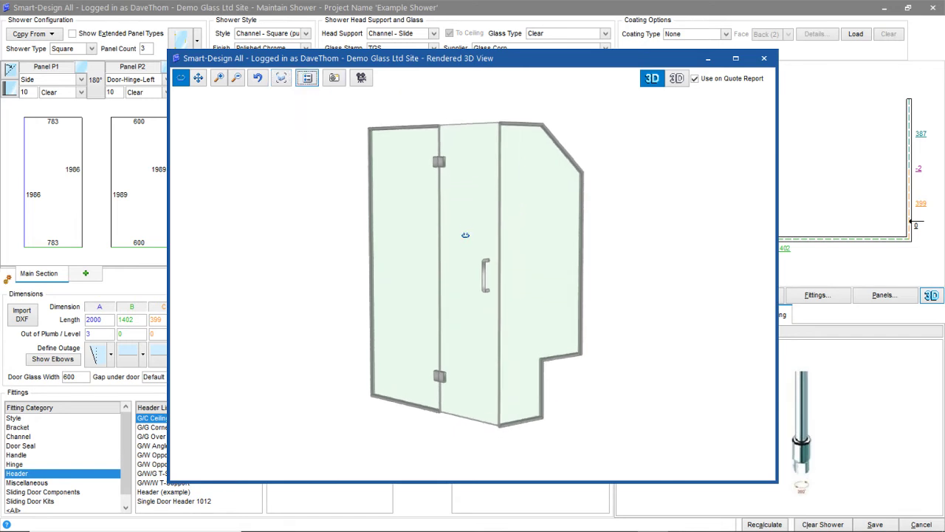
left_click(763, 58)
left_click(887, 525)
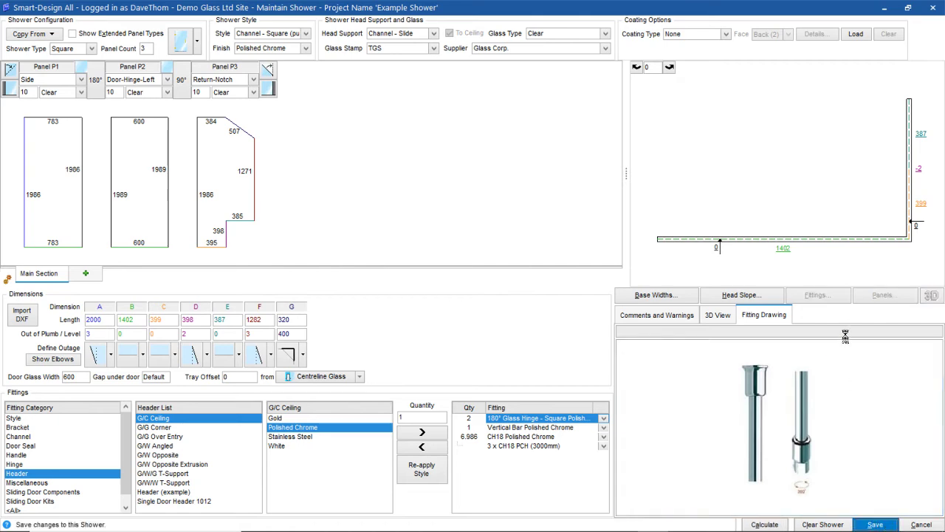
left_click(921, 524)
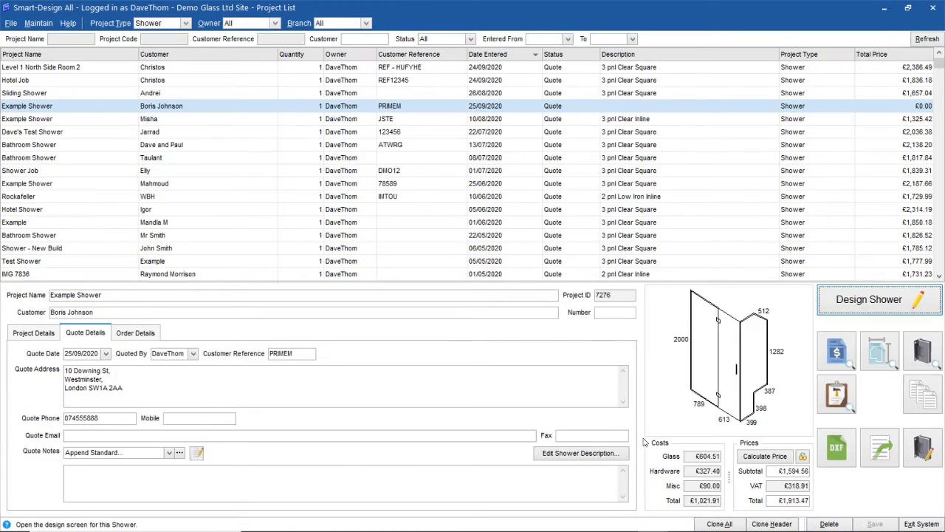
Review the project's price calculation, including the cost and pricing breakdown of the shower components
left_click(763, 457)
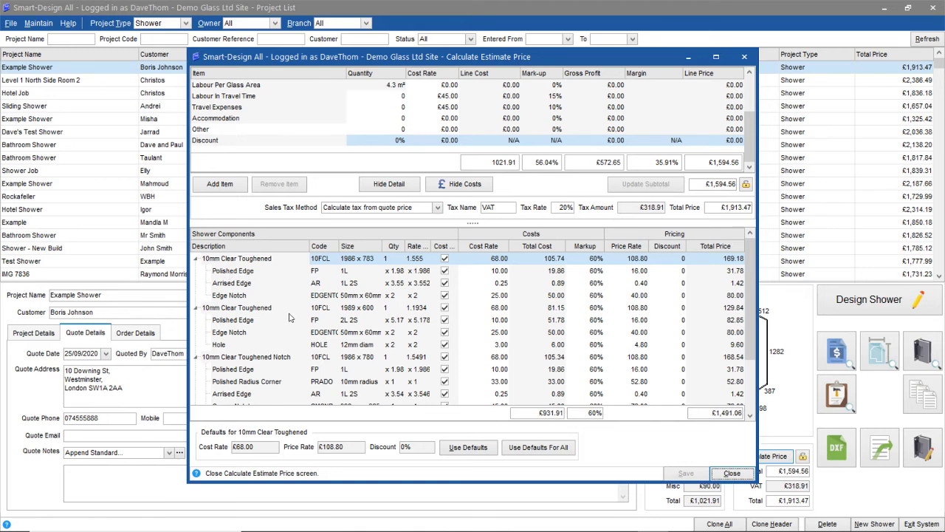
scroll(290, 318, "down", 2)
scroll(303, 319, "up", 2)
left_click(743, 473)
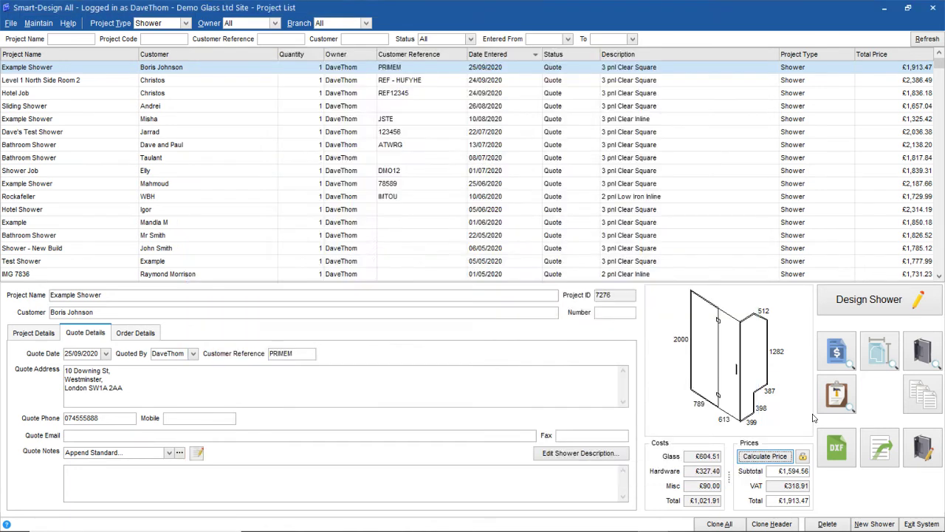
Preview the quote report with the hardware list hidden and set the preview zoom to 100%
left_click(839, 356)
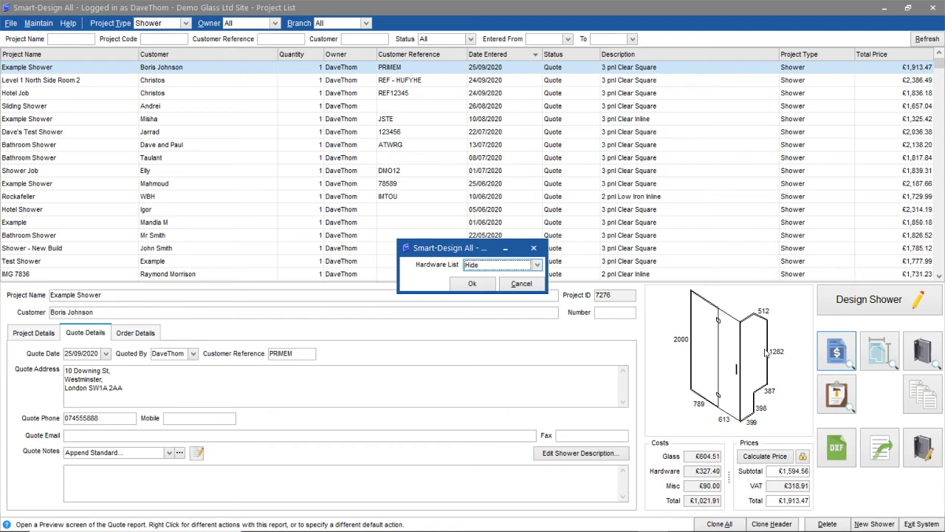
left_click(467, 285)
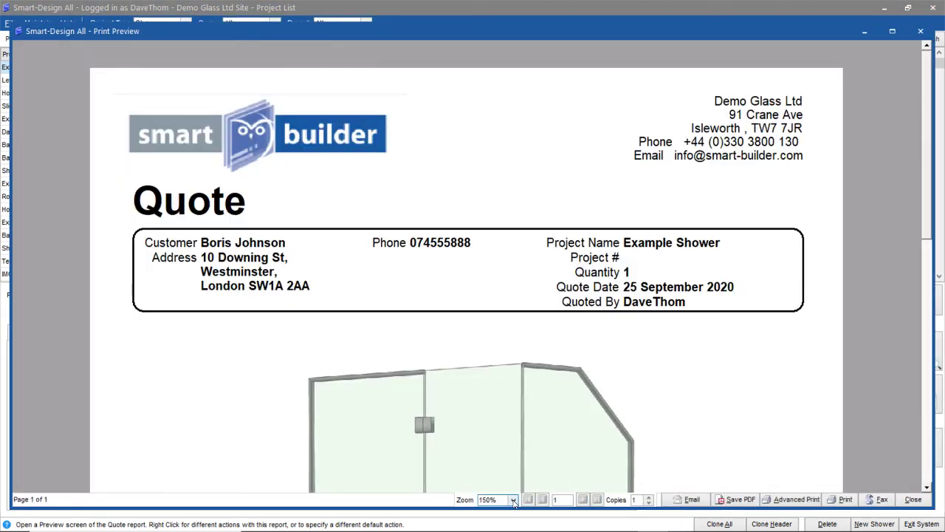
left_click(512, 500)
left_click(496, 464)
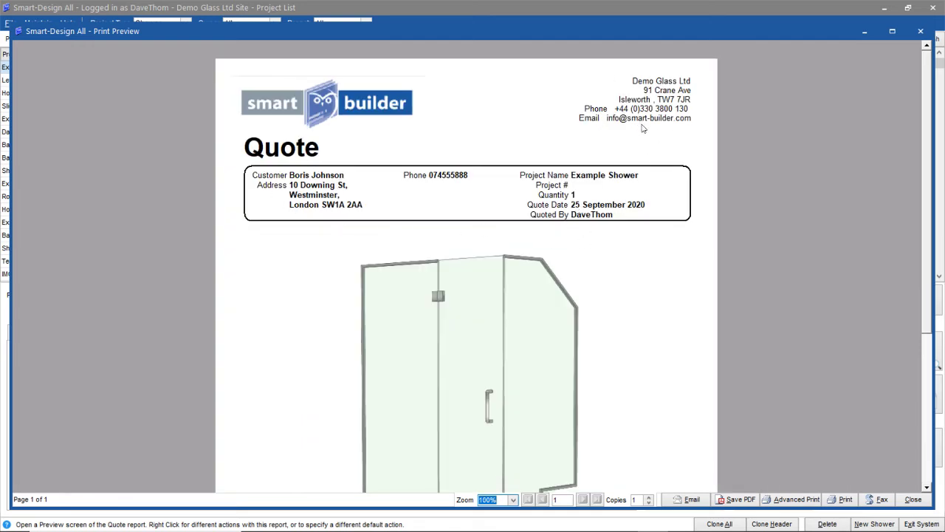
Read through the quote preview down to the glass description and price summary, and close the preview
scroll(639, 122, "down", 2)
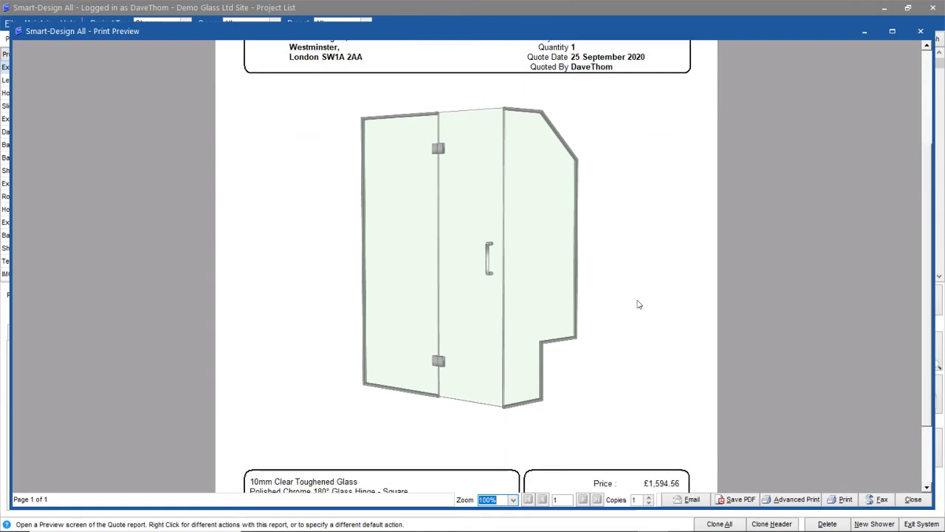
scroll(634, 428, "down", 2)
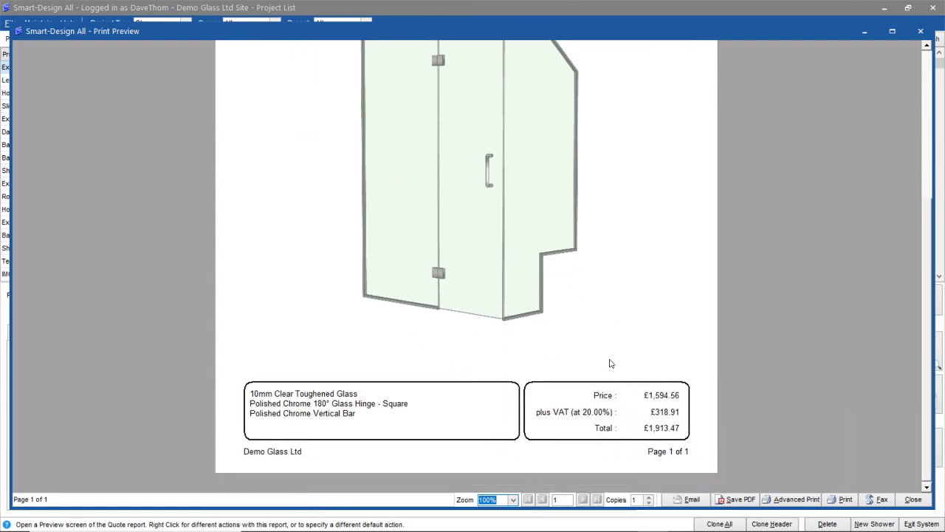
left_click(908, 505)
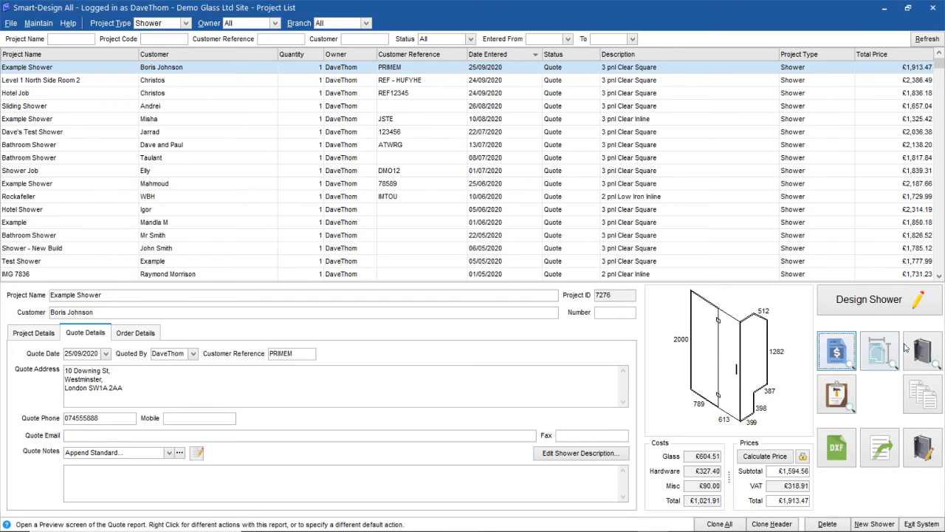
Preview the Glass Order report and examine the order summary and the first panel's drawing with its hinge cut-outs
left_click(817, 362)
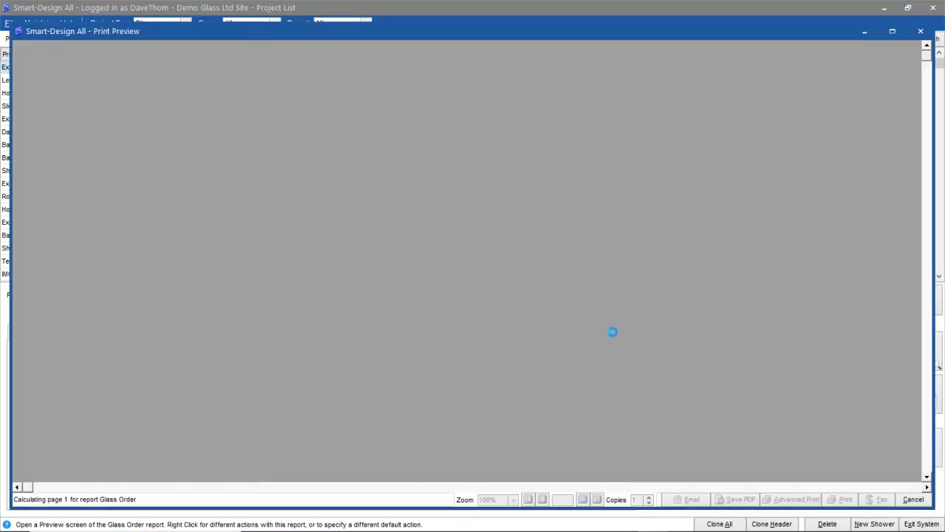
scroll(578, 352, "down", 3)
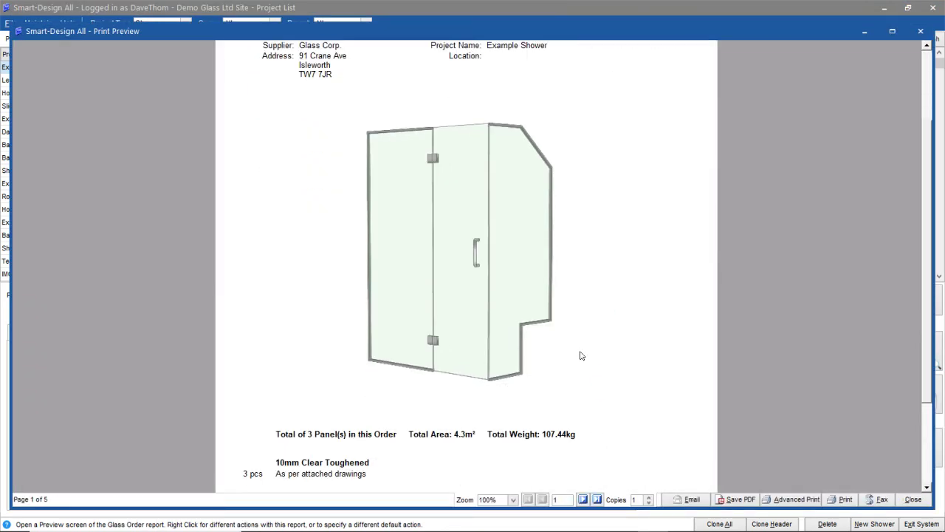
left_click(583, 499)
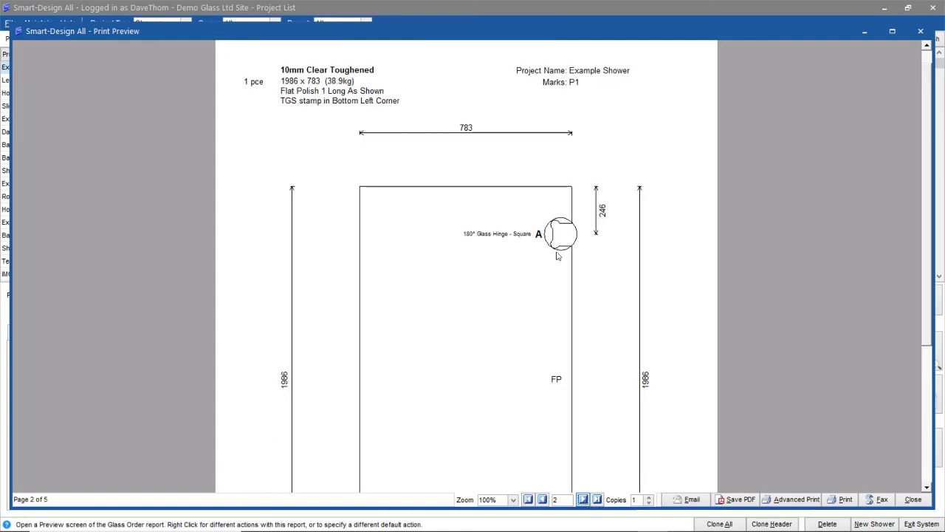
scroll(560, 252, "down", 1)
scroll(576, 203, "down", 1)
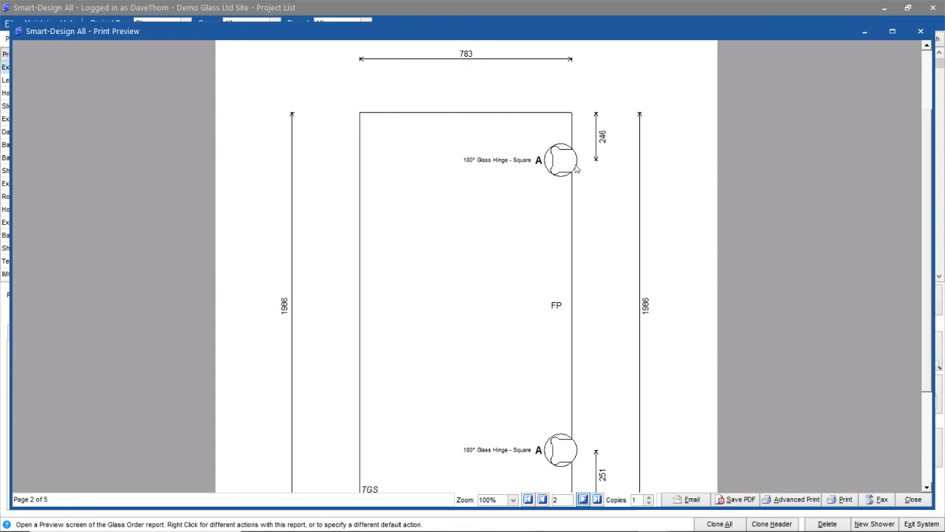
scroll(567, 192, "down", 1)
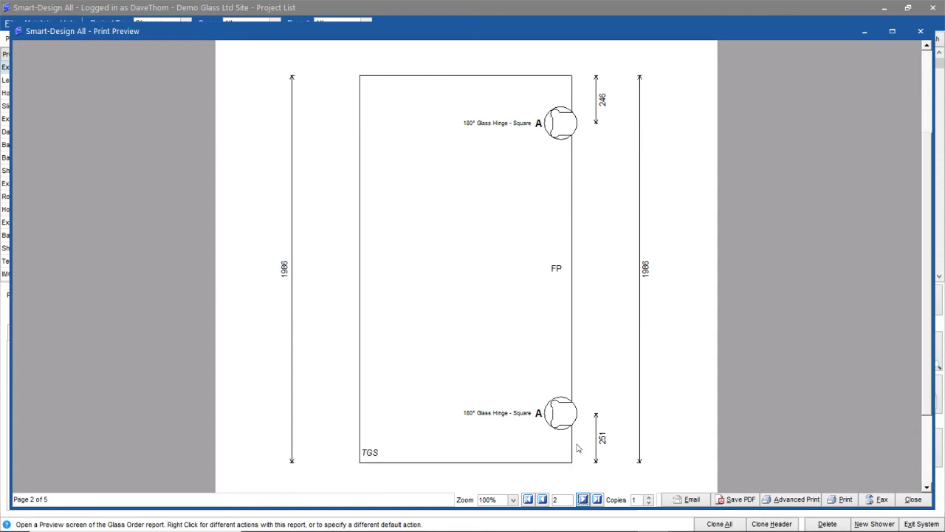
Examine the Glass Order pages for the door panel, notched return panel and hinge cut-out template, and close the report
left_click(583, 500)
scroll(607, 316, "down", 2)
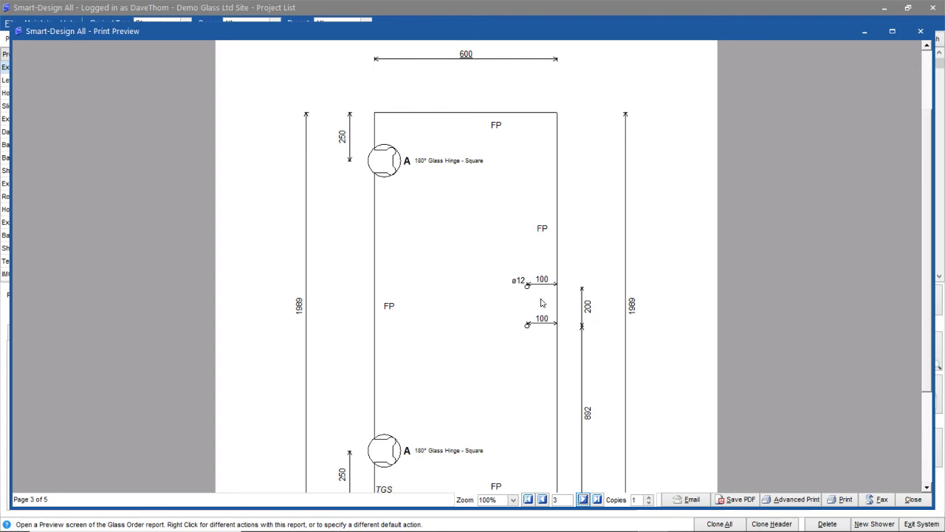
scroll(545, 285, "down", 2)
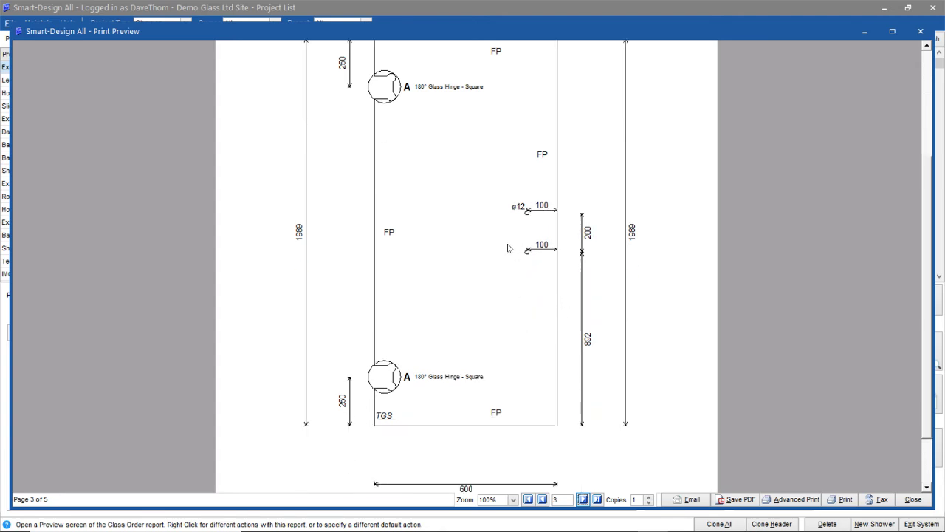
left_click(583, 499)
scroll(587, 489, "down", 4)
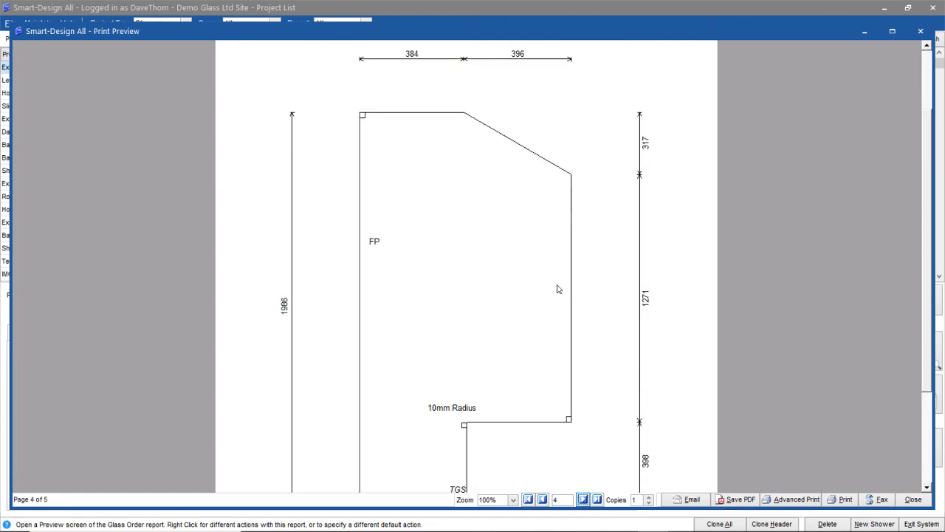
left_click(583, 499)
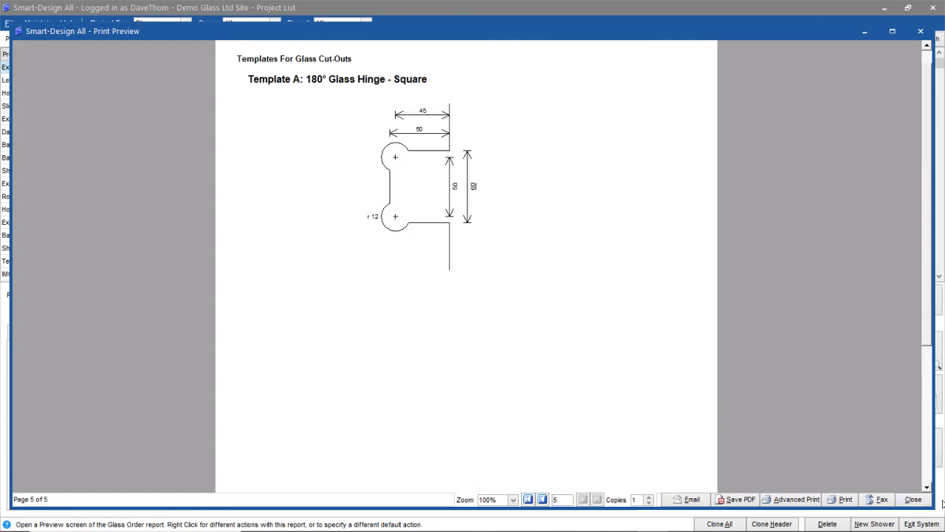
left_click(913, 499)
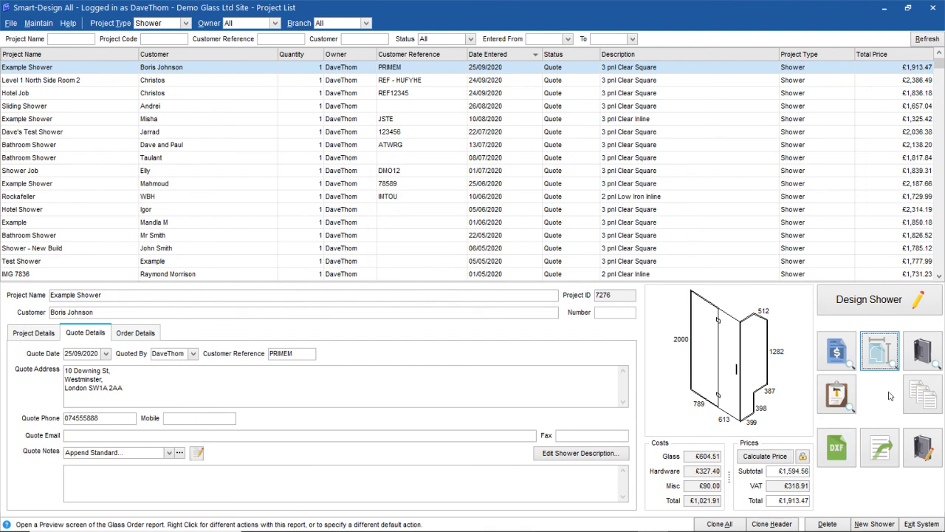
Preview the Installation report and examine the first page's shower drawing, out-of-plumb conditions, panel sizes and joint detail
left_click(836, 398)
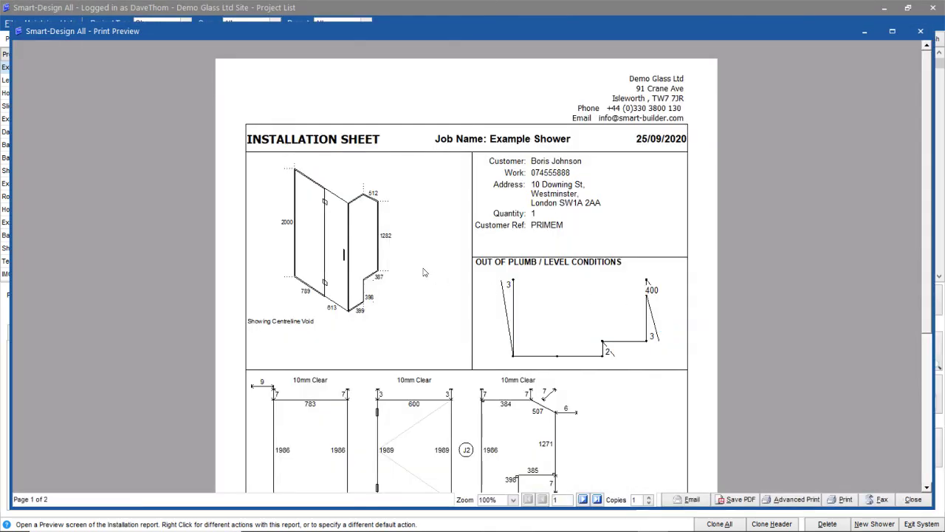
scroll(407, 299, "down", 1)
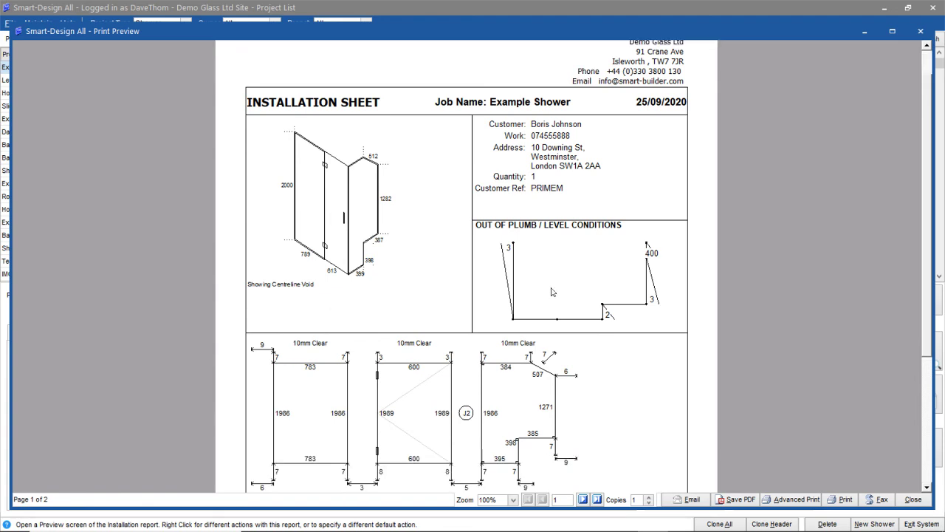
scroll(525, 303, "down", 2)
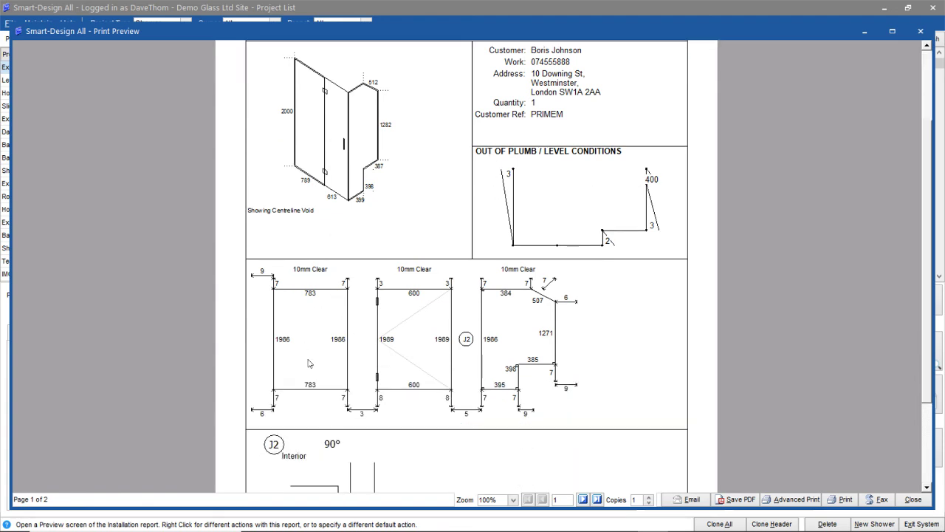
scroll(327, 333, "down", 2)
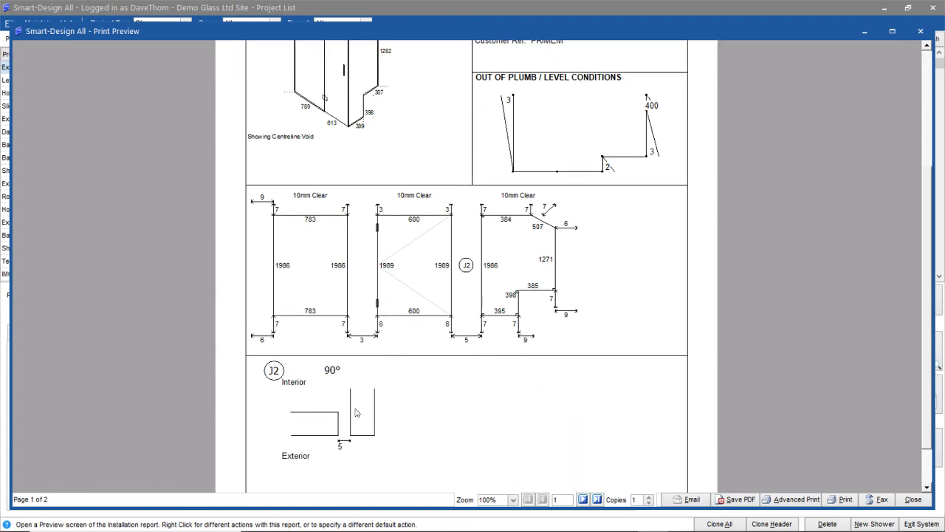
scroll(355, 412, "down", 2)
Examine the shower fittings and plan on the Installation report's second page at 150% zoom, and close the report
left_click(583, 500)
scroll(426, 383, "down", 2)
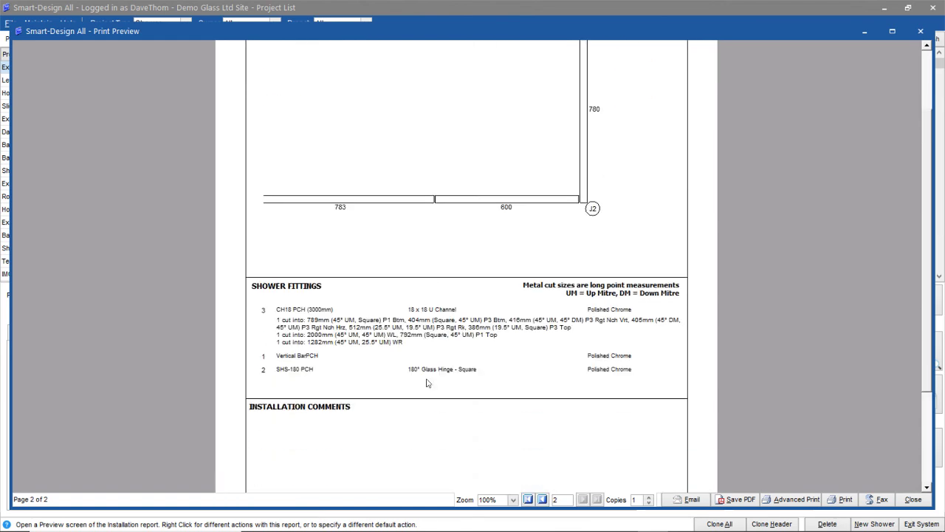
left_click(513, 499)
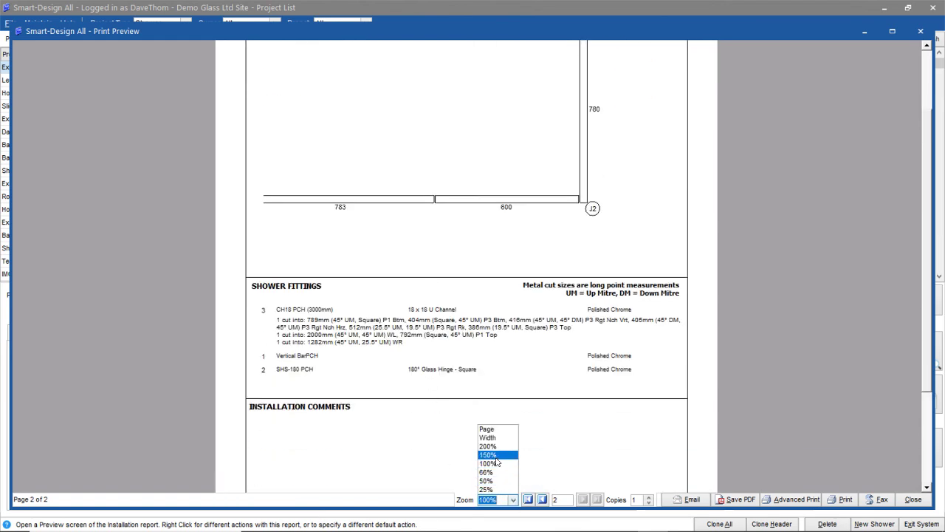
left_click(497, 461)
scroll(441, 206, "down", 5)
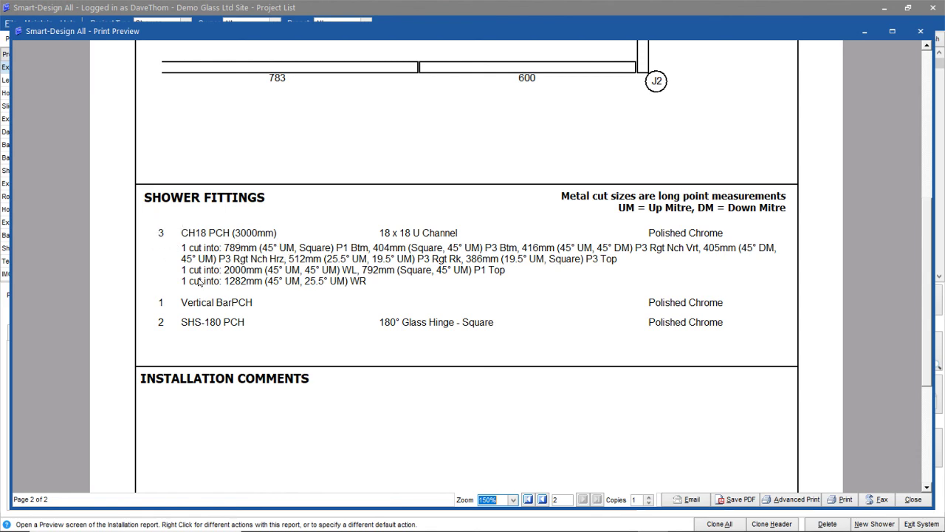
scroll(342, 291, "up", 5)
scroll(238, 336, "down", 1)
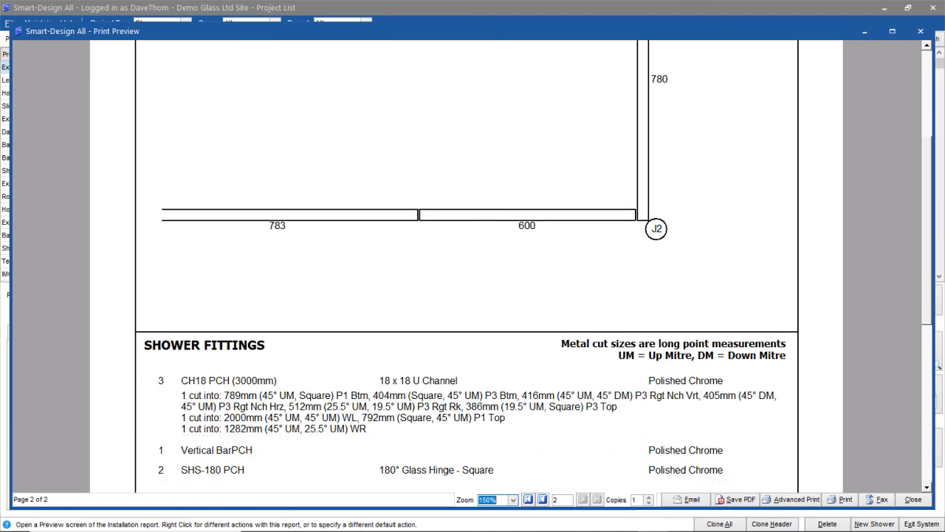
left_click(913, 499)
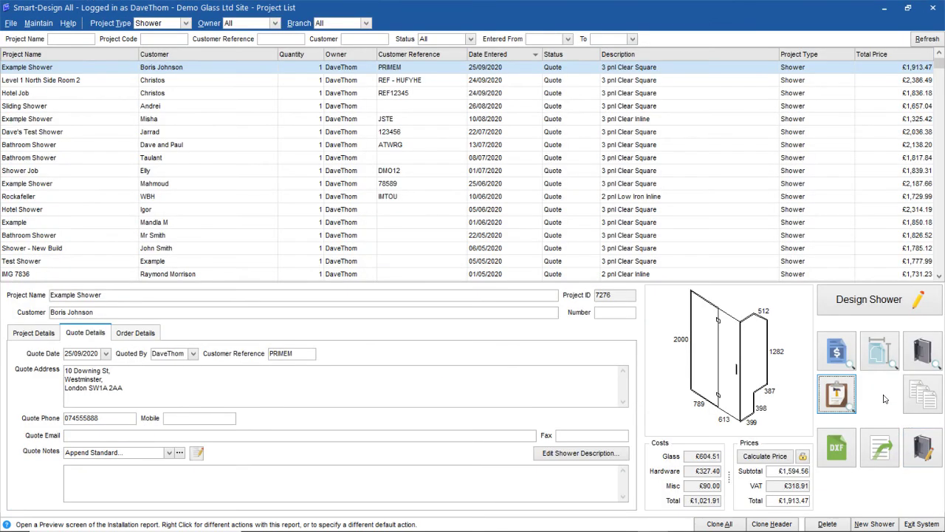
Preview the Hardware report, review the listed parts with their cut sizes, finishes and costs, and close it
left_click(927, 353)
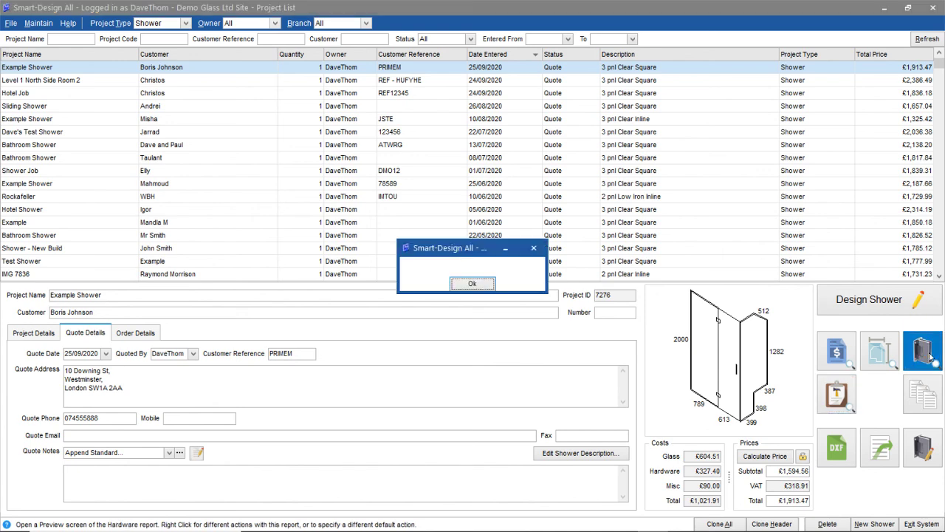
left_click(473, 283)
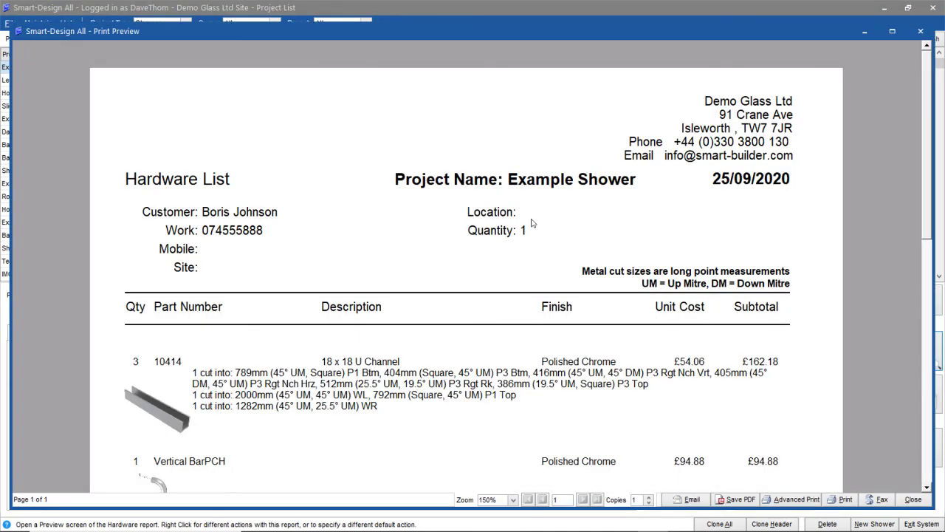
scroll(533, 226, "down", 2)
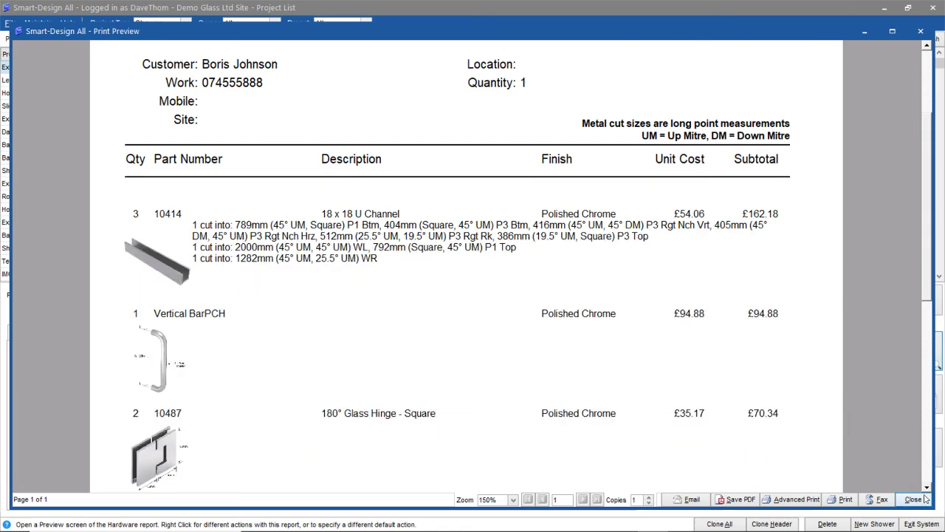
left_click(914, 499)
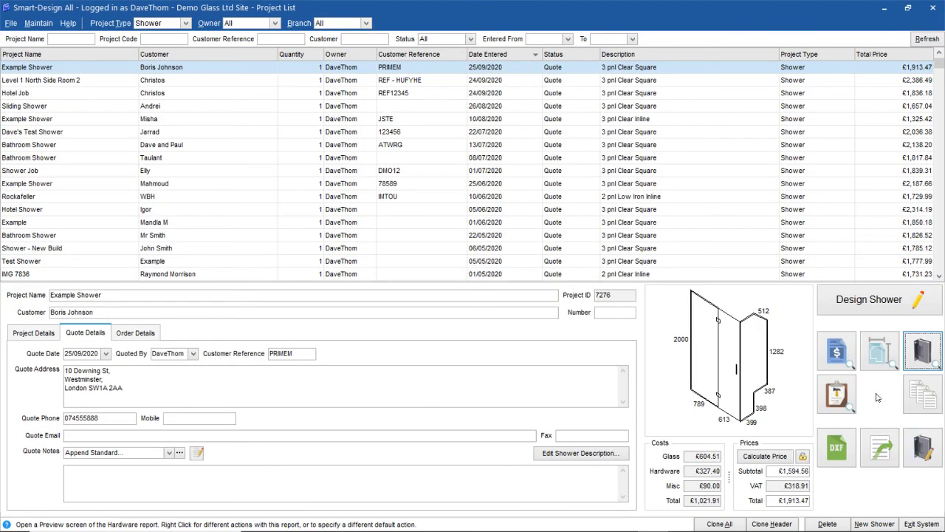